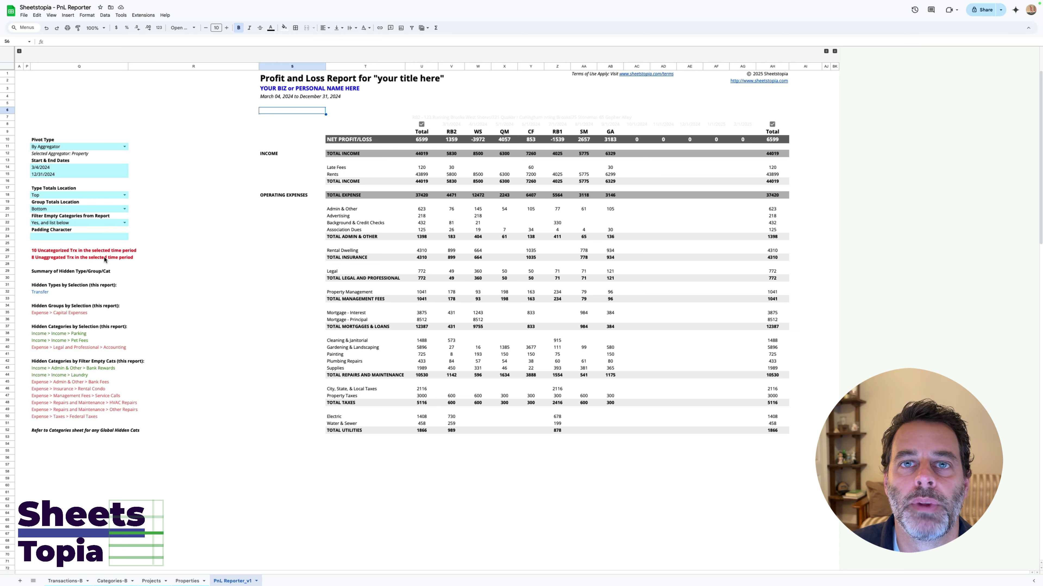
- Expand the collapsed report settings columns and select the Categories sheet name setting
left_click(20, 52)
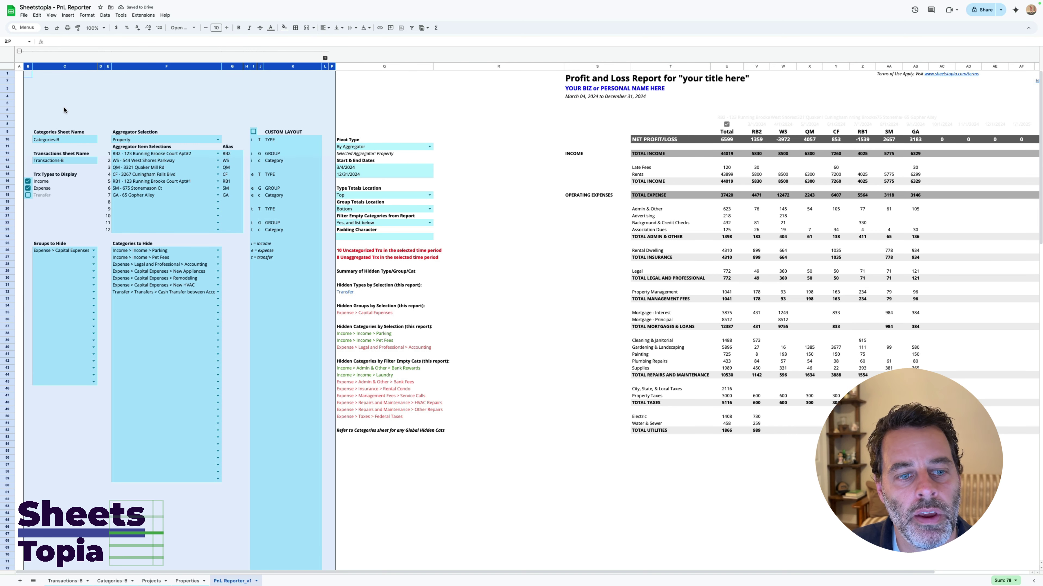
left_click(66, 119)
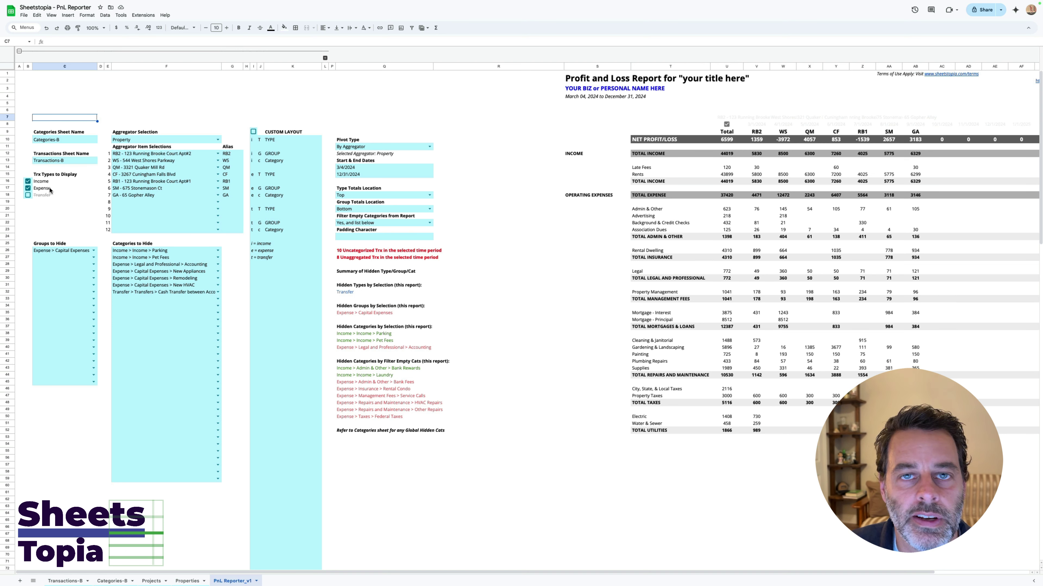
left_click(59, 141)
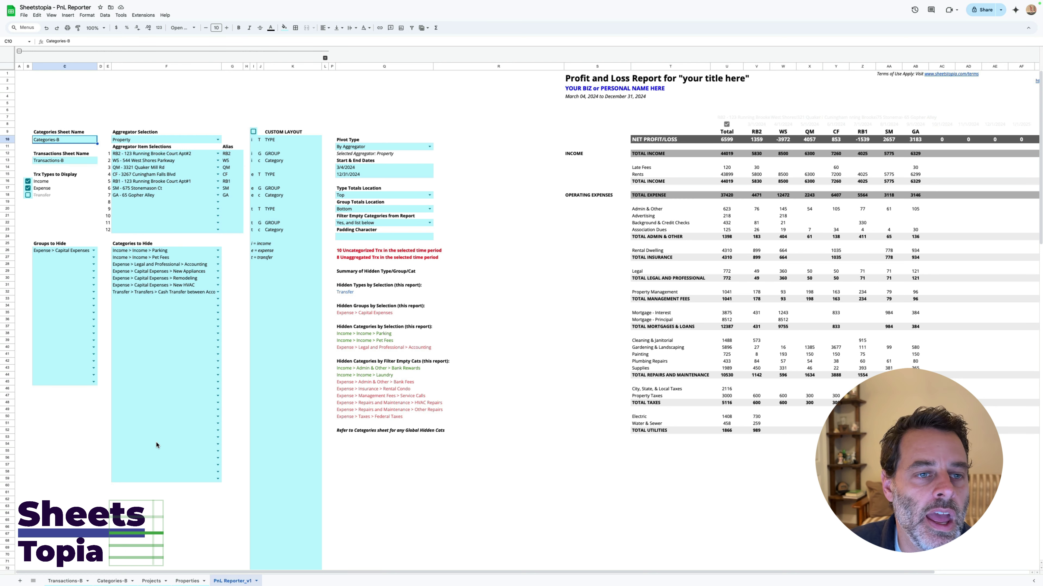
- View the Categories-B and Transactions-B source sheets and return to PnL Reporter_v1
left_click(115, 581)
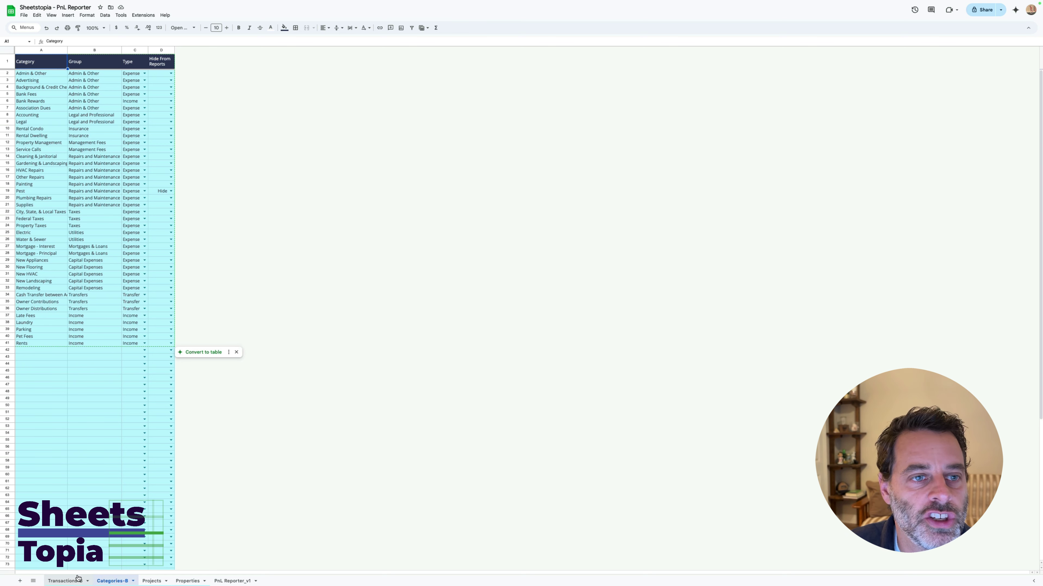
left_click(68, 581)
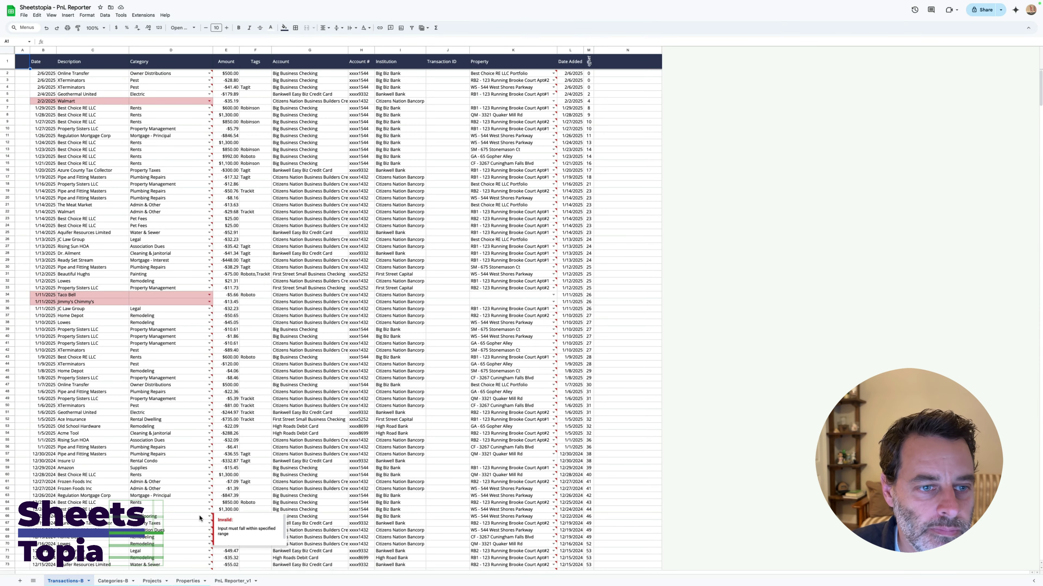
left_click(231, 581)
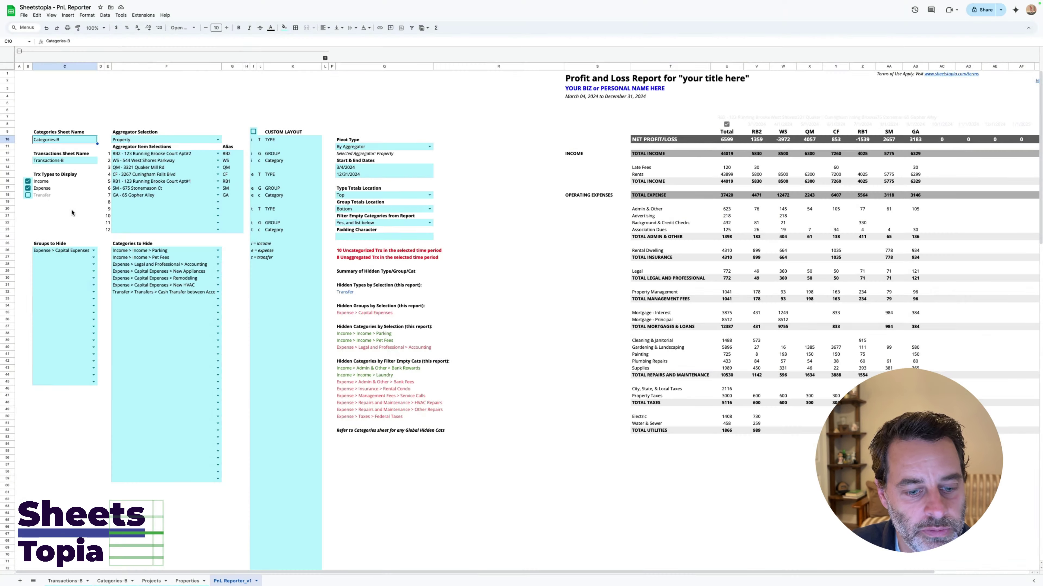
- Examine the type options and Hide From Reports setting for Bank Fees in Categories-B, and return to PnL Reporter_v1
left_click(116, 581)
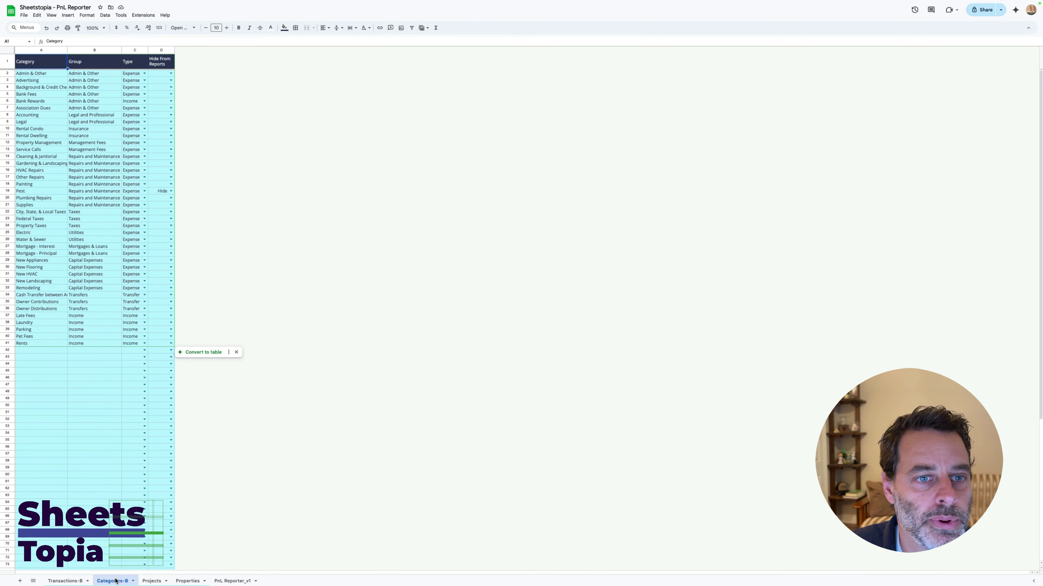
left_click(144, 94)
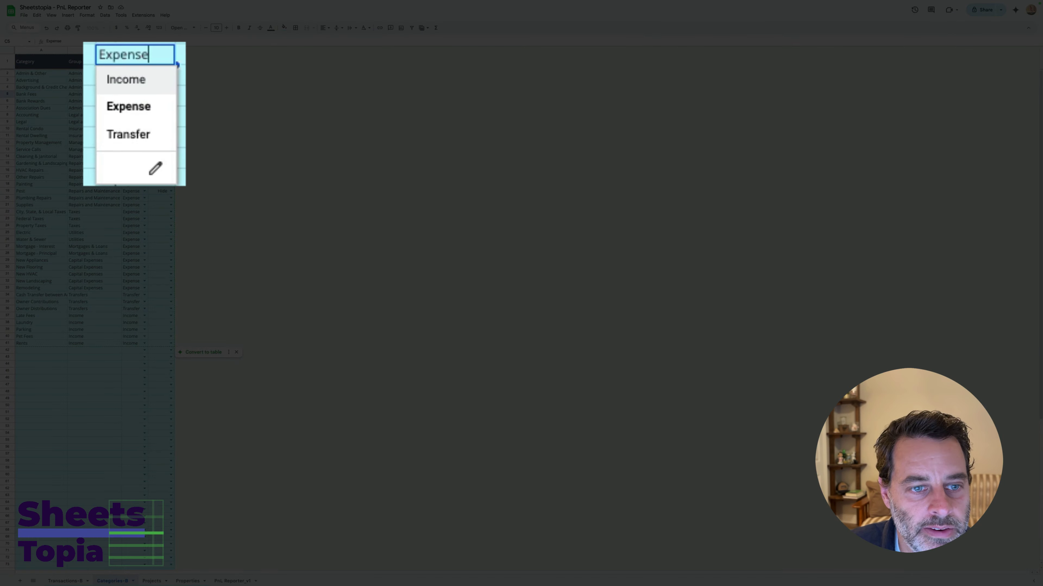
left_click(166, 94)
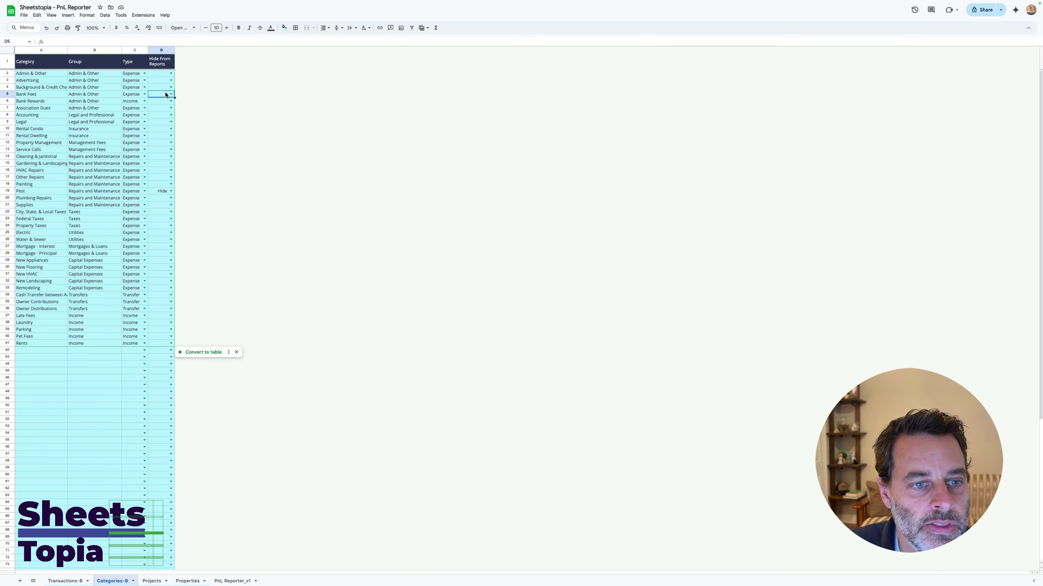
left_click(223, 581)
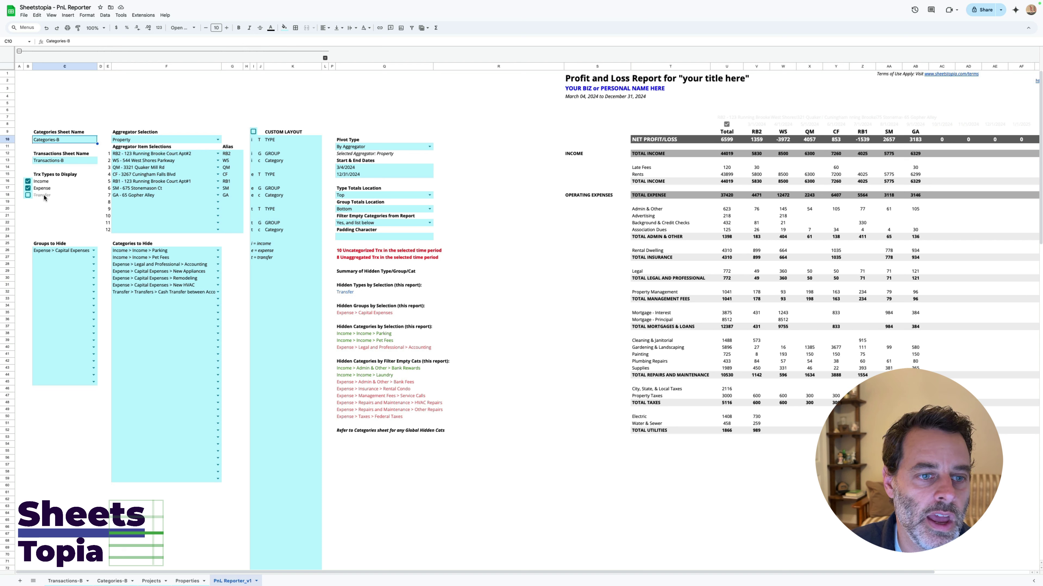
- Include the Transfer transaction type in the report and exclude it again
left_click(28, 195)
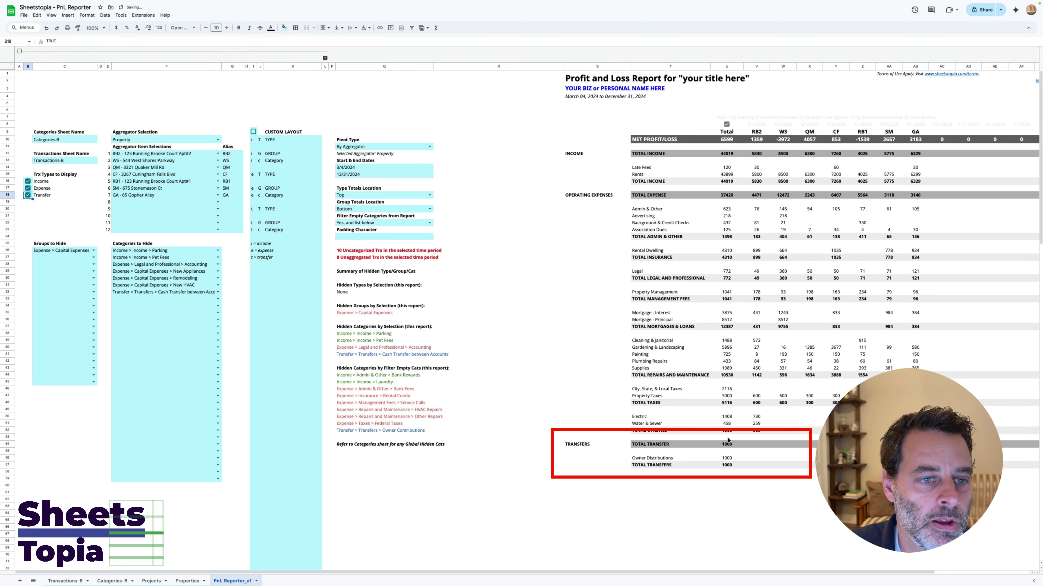
left_click(28, 195)
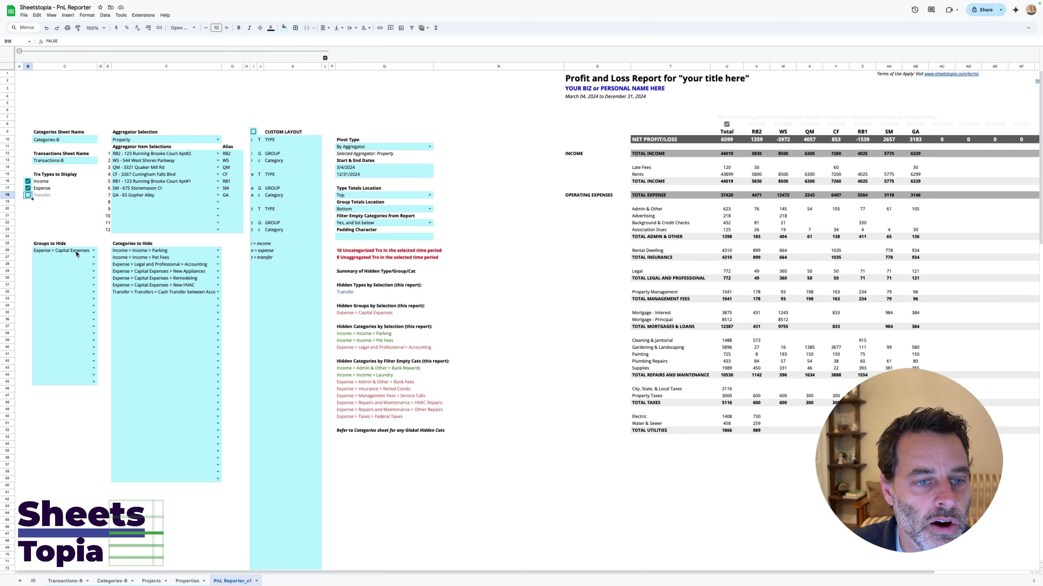
- Clear Expense > Capital Expenses from the groups to hide, and undo the deletion
left_click(94, 251)
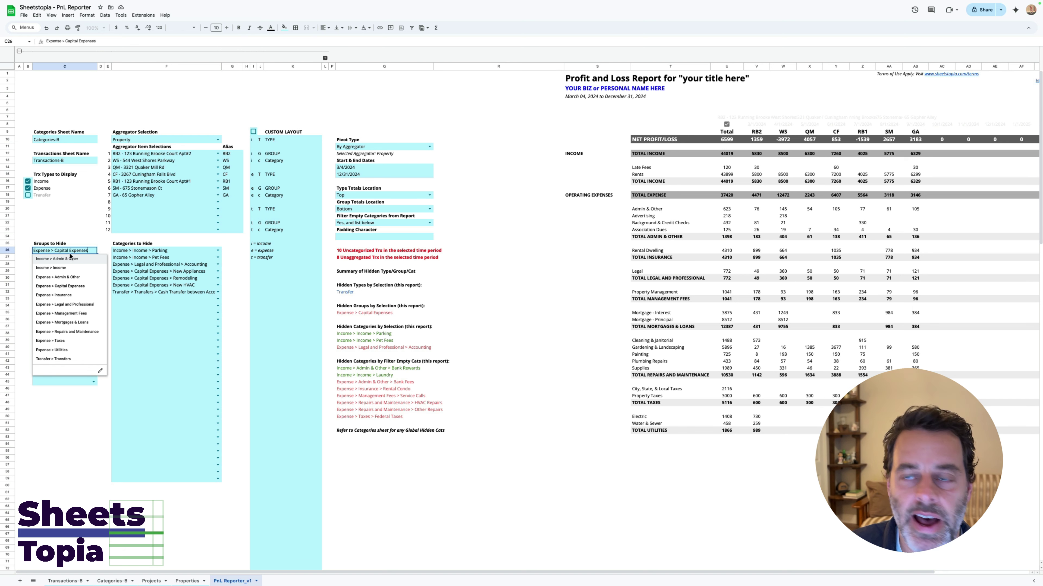
left_click(86, 247)
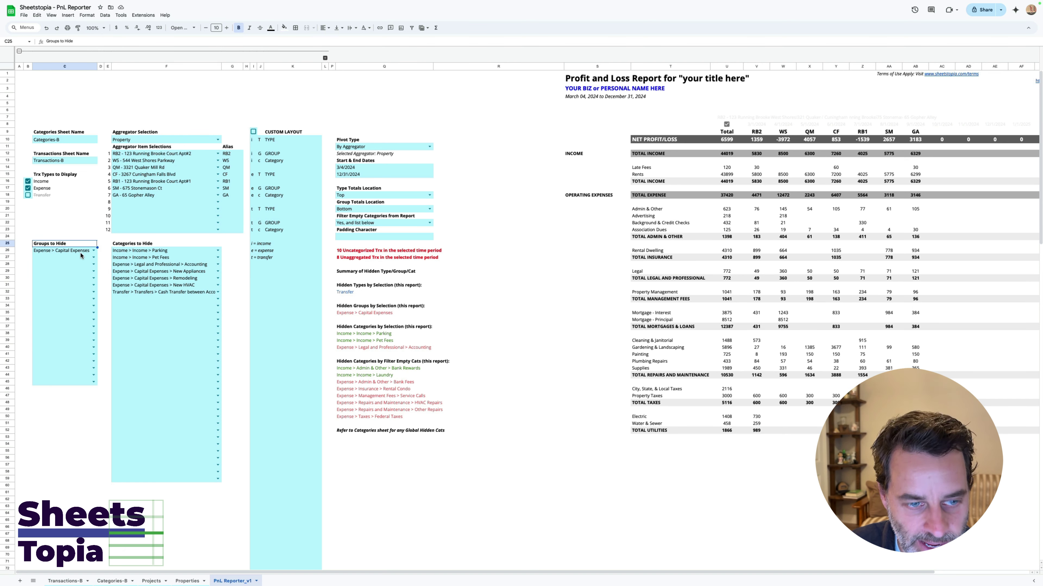
left_click(81, 253)
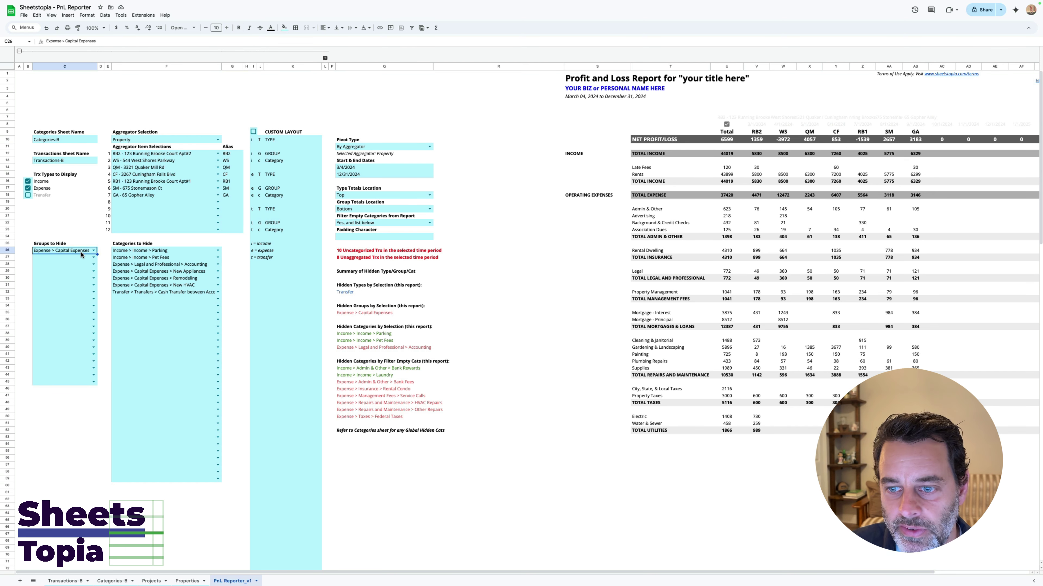
key("Delete")
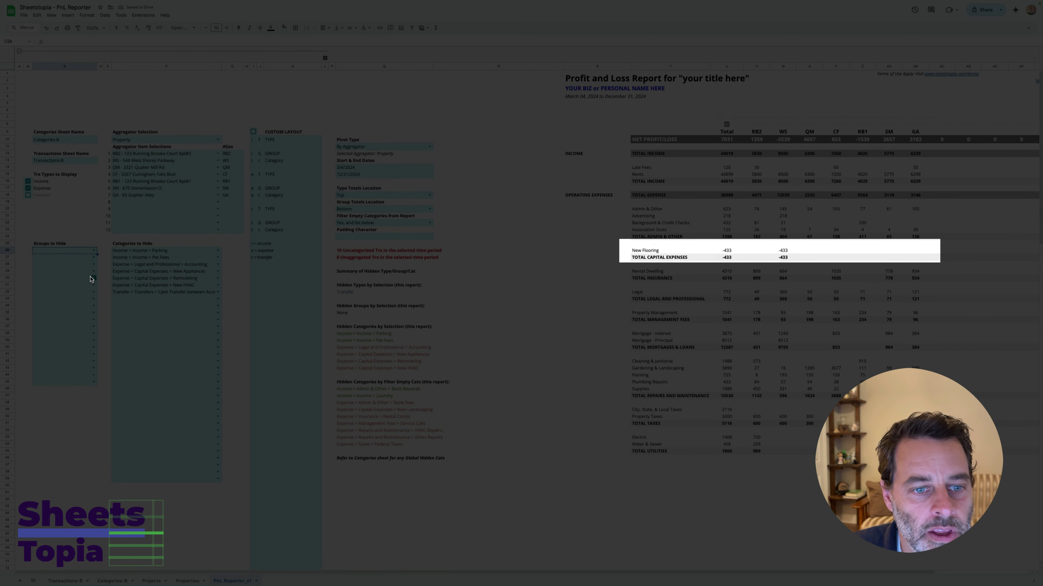
key("ctrl+z")
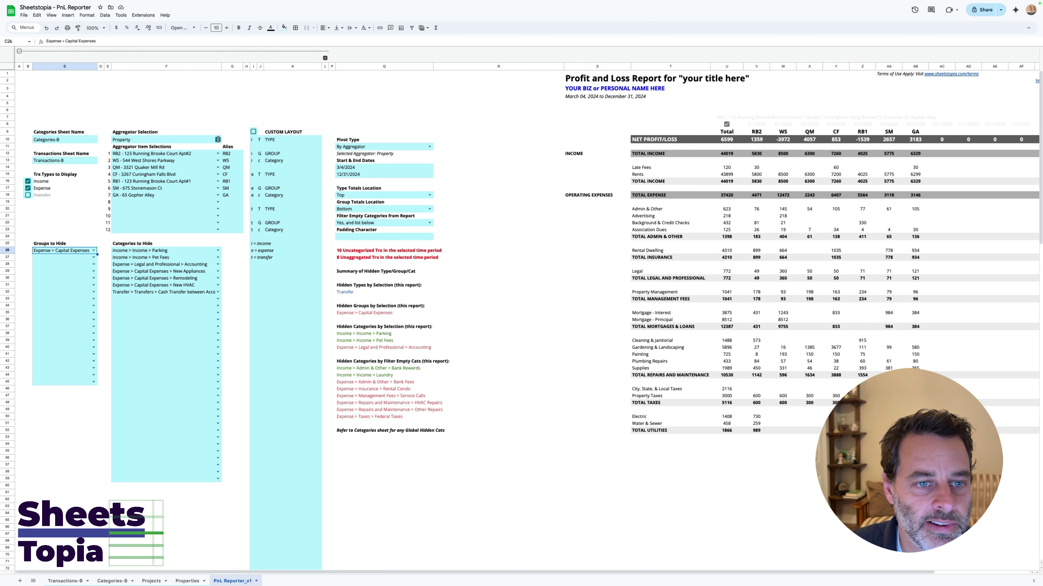
- Choose Property as the aggregator and By Aggregator as the pivot type
left_click(218, 139)
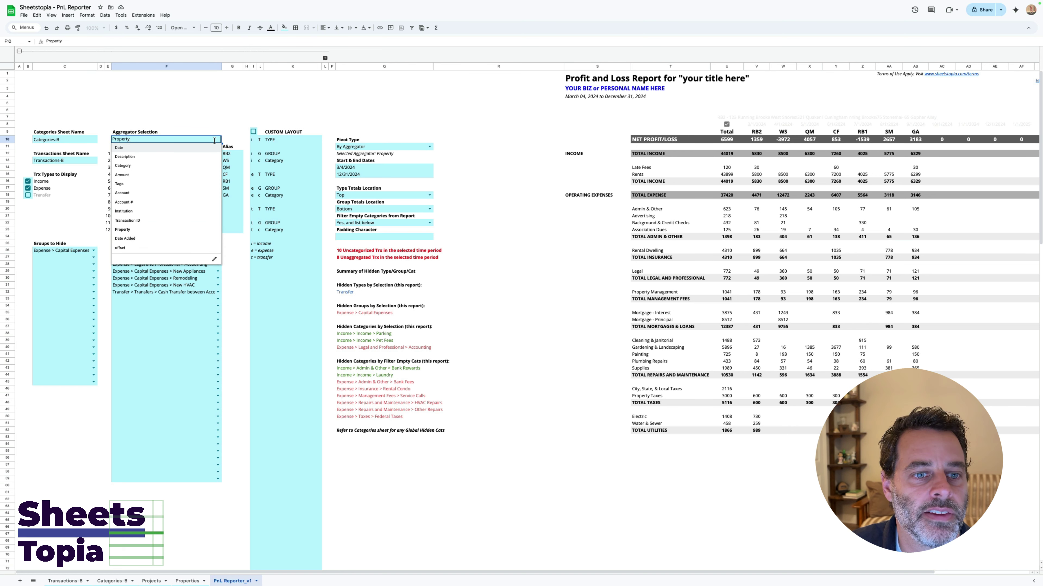
left_click(188, 228)
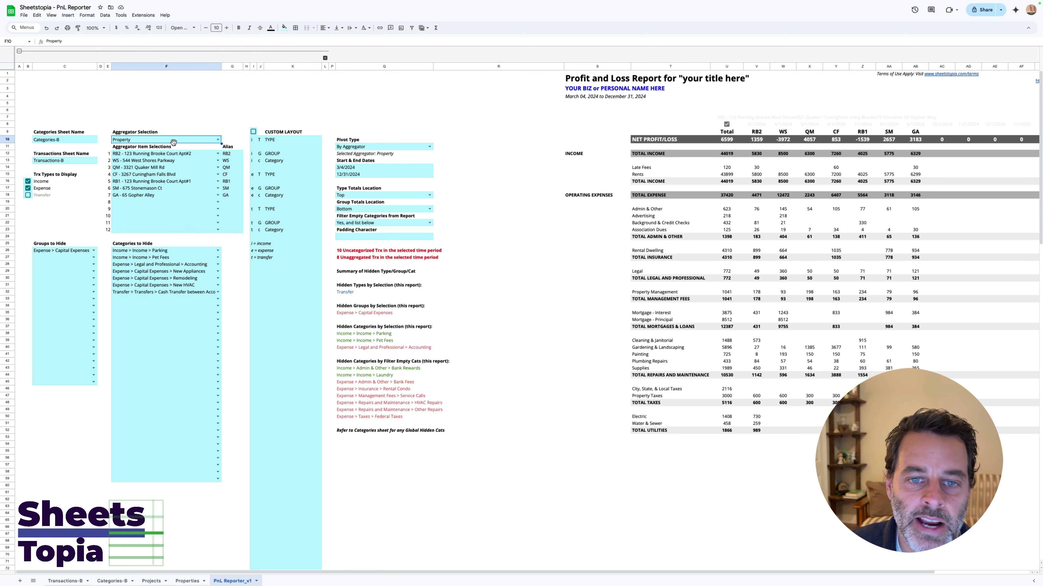
left_click(429, 147)
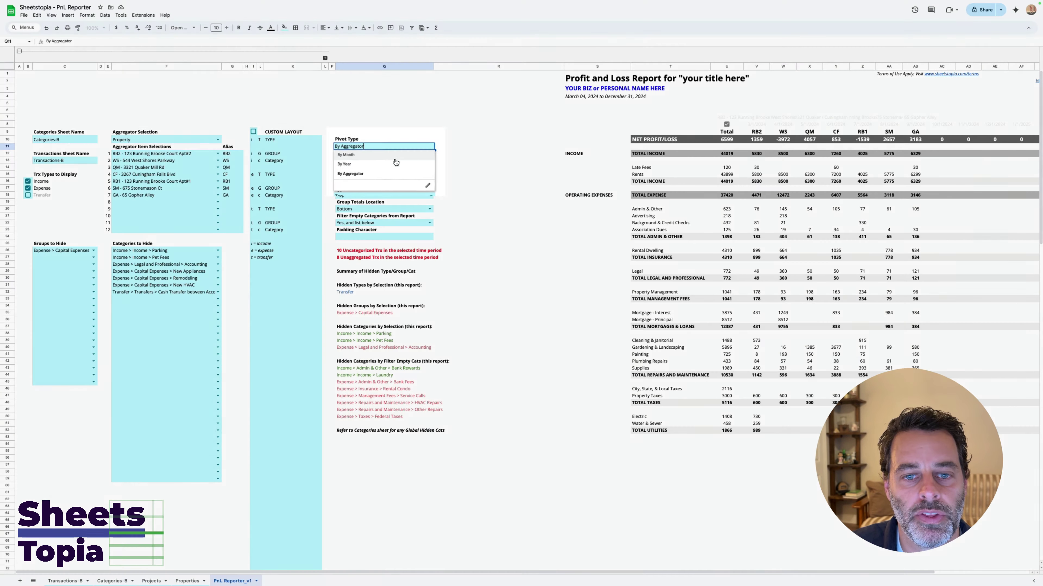
left_click(386, 174)
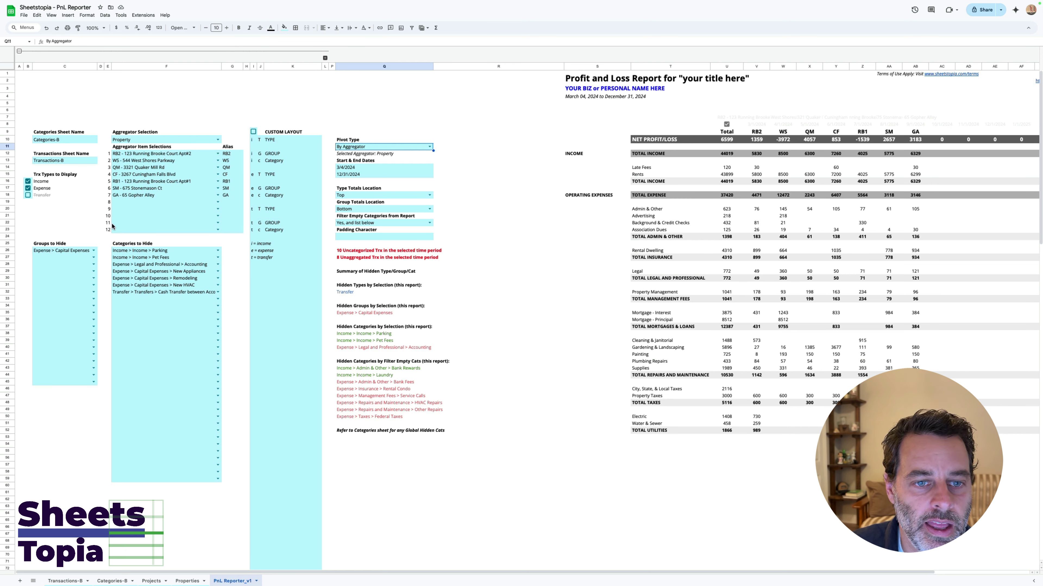
- Examine the property options for the first aggregator item and the aliases RB1 and RB2
left_click(218, 154)
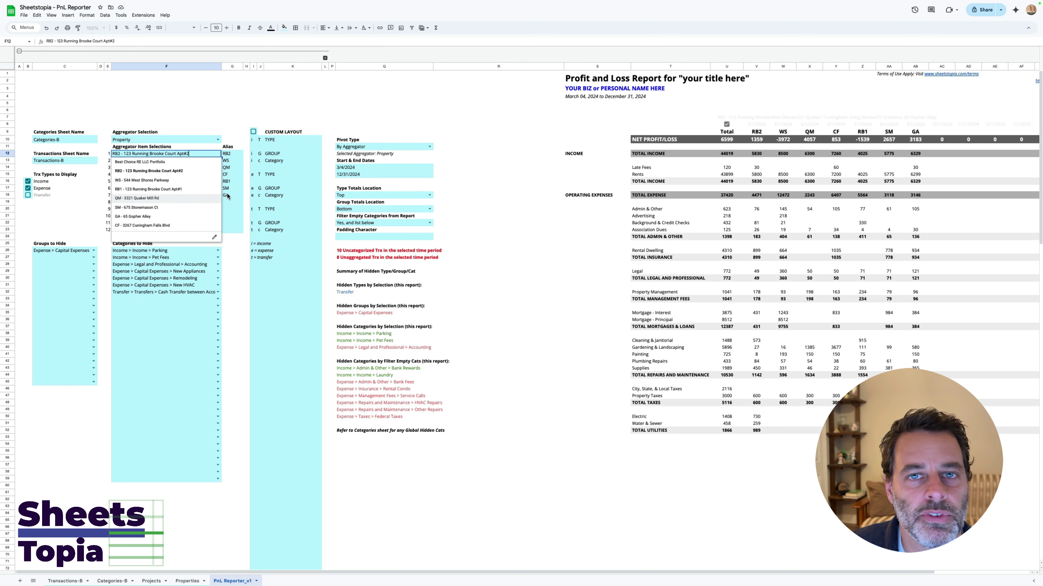
left_click(235, 185)
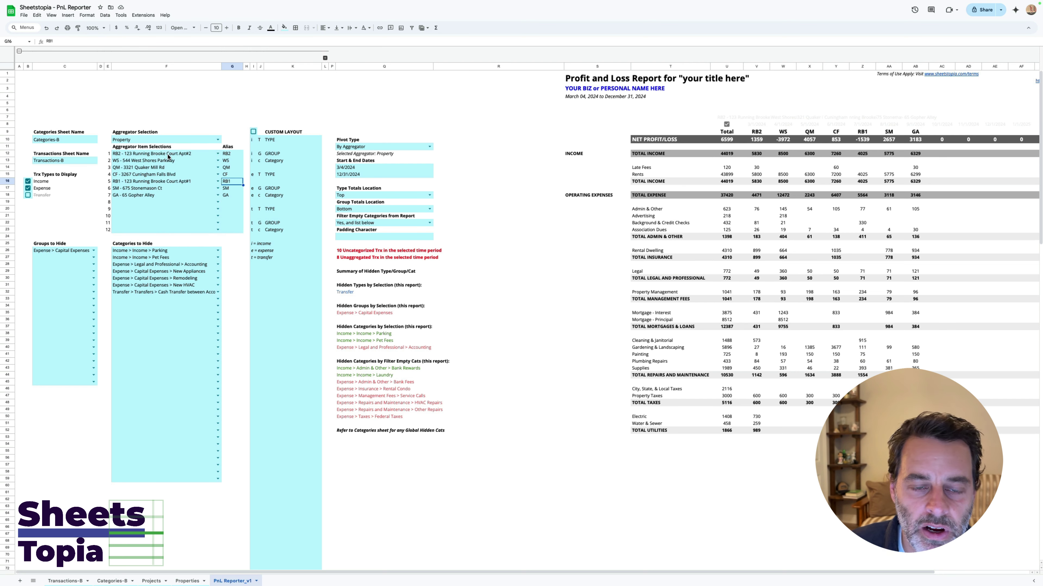
left_click(231, 156)
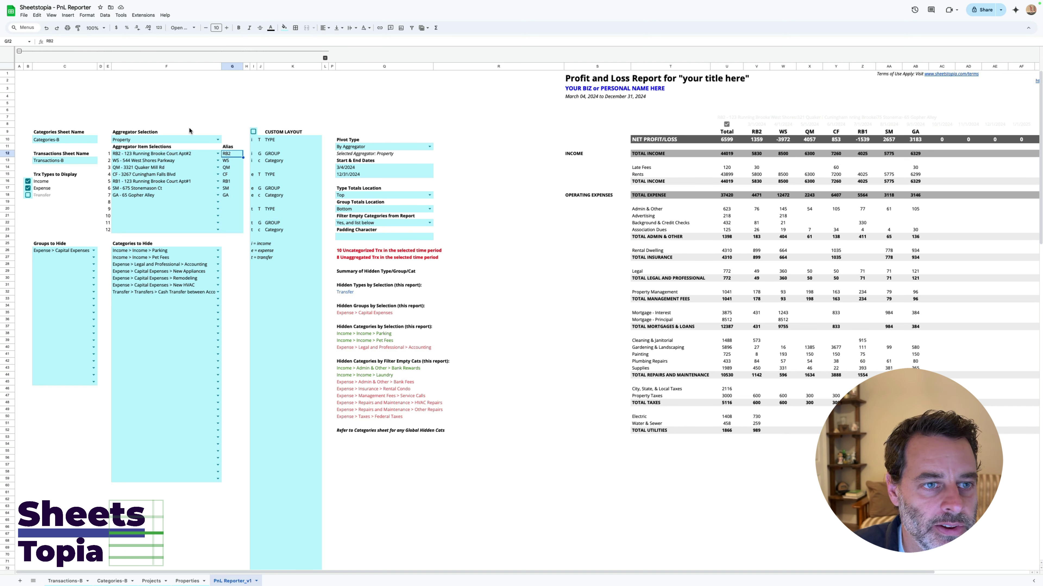
- Collapse the report settings columns and set the pivot type to By Month
left_click(19, 51)
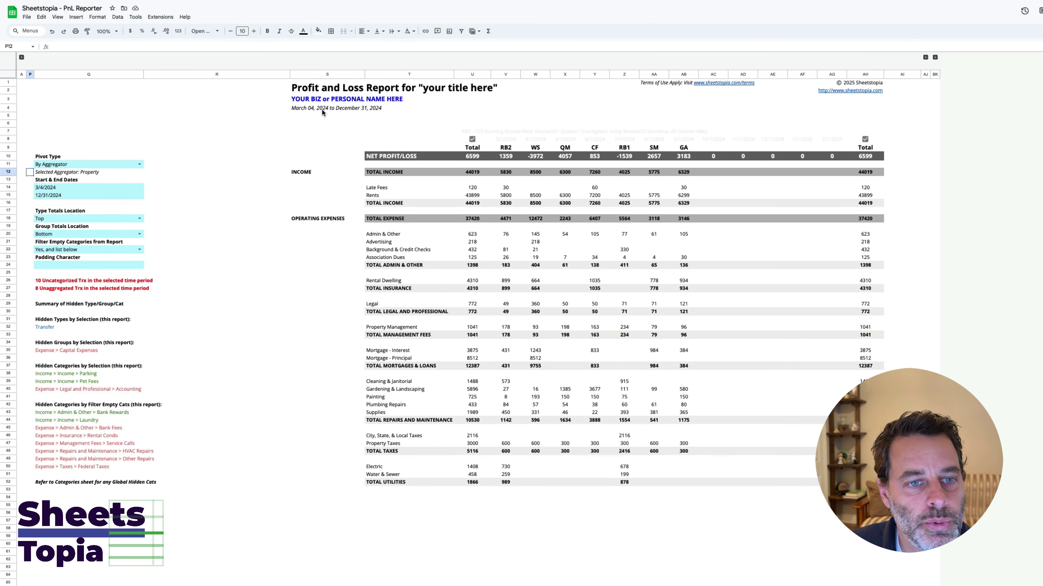
left_click(140, 165)
left_click(126, 173)
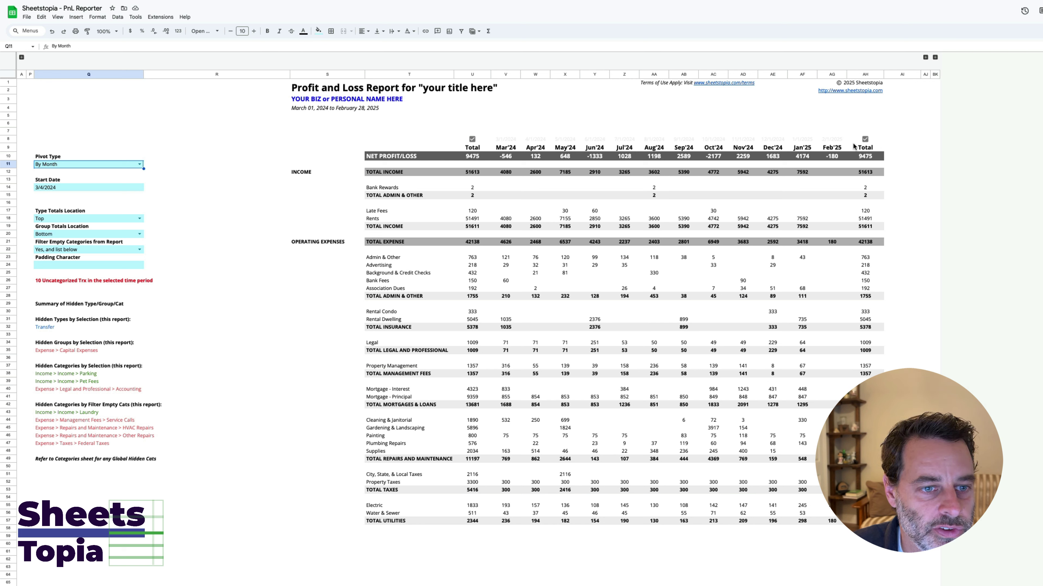
- Set the report's start date to 2/1/2024 and its pivot type to By Year
double_click(61, 187)
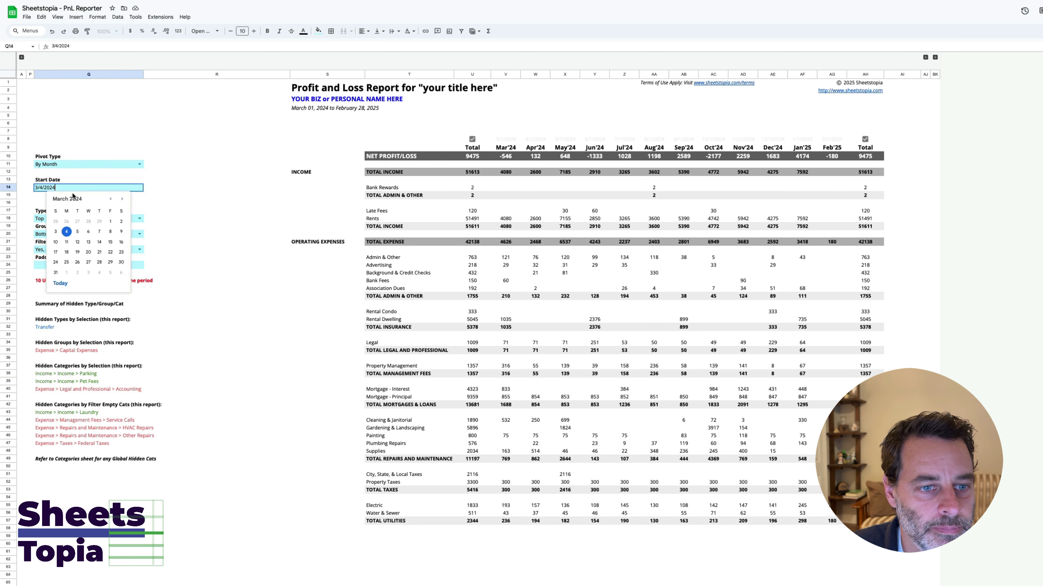
left_click(111, 200)
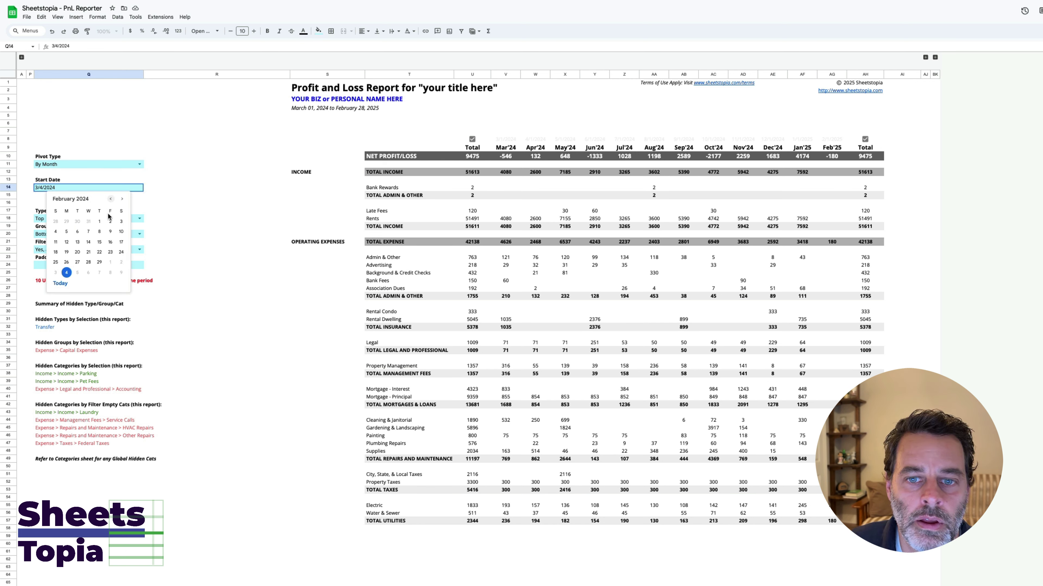
left_click(101, 222)
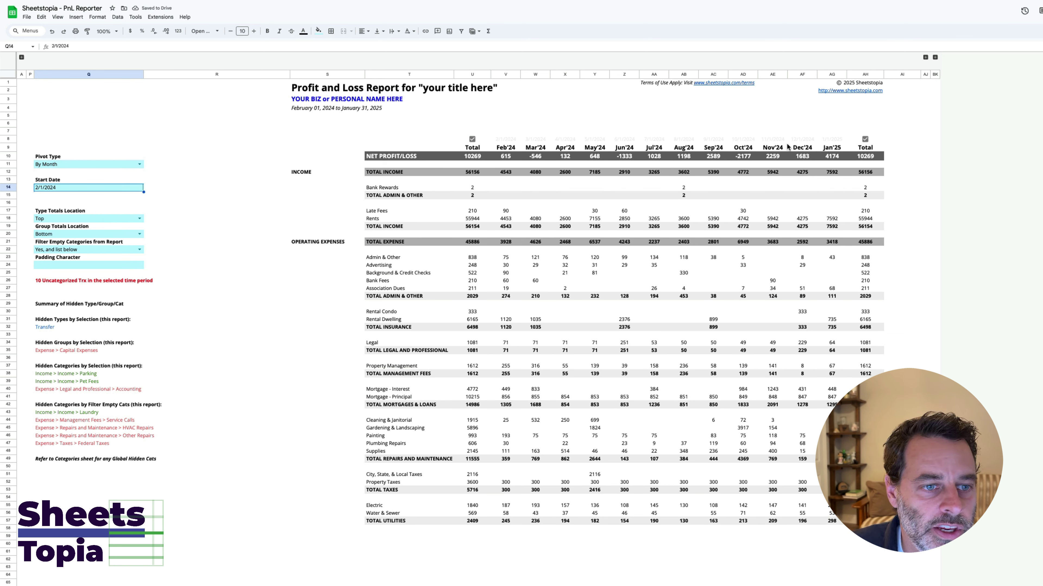
left_click(140, 164)
left_click(125, 185)
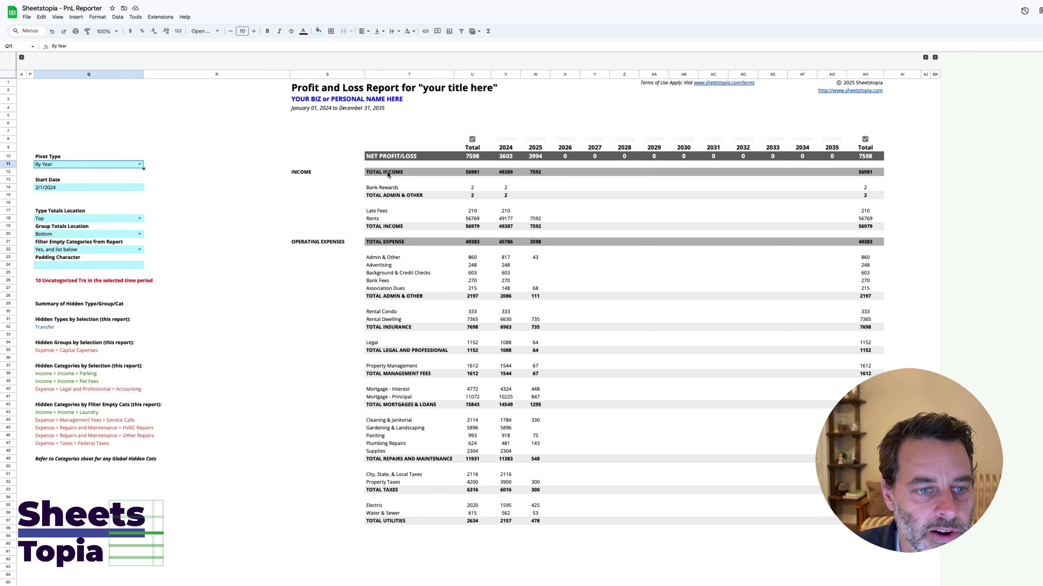
- Switch the type totals location to Bottom and back to Top
left_click(140, 220)
left_click(131, 234)
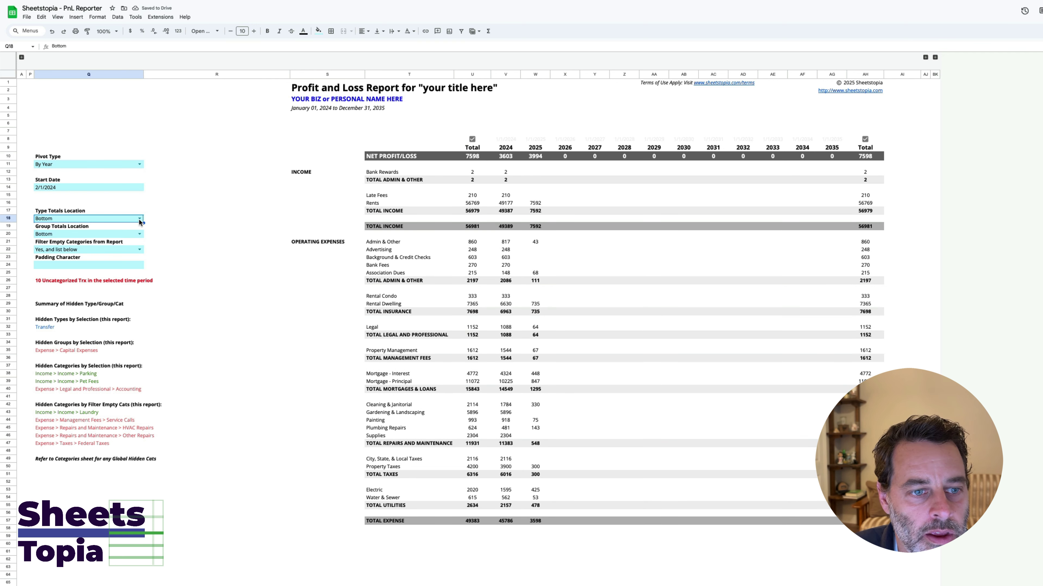
left_click(140, 219)
left_click(131, 226)
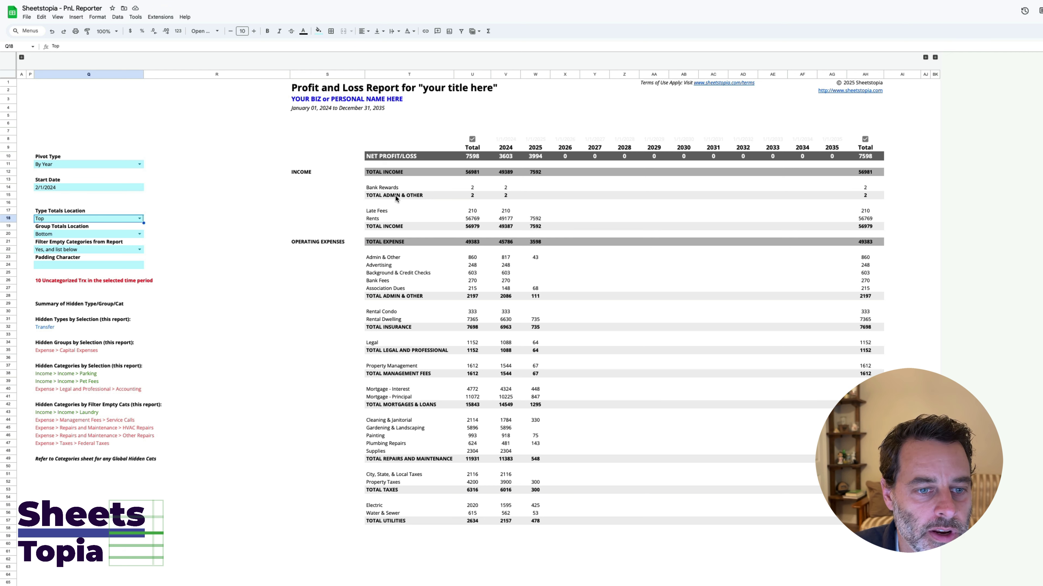
- Try the Top location for the group totals, and turn the group totals OFF
left_click(141, 234)
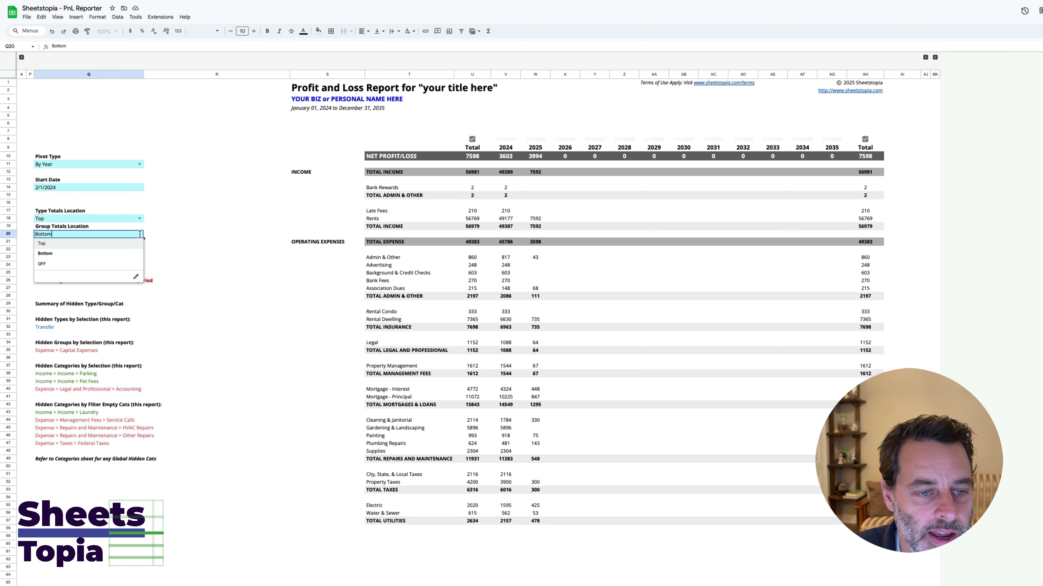
left_click(131, 246)
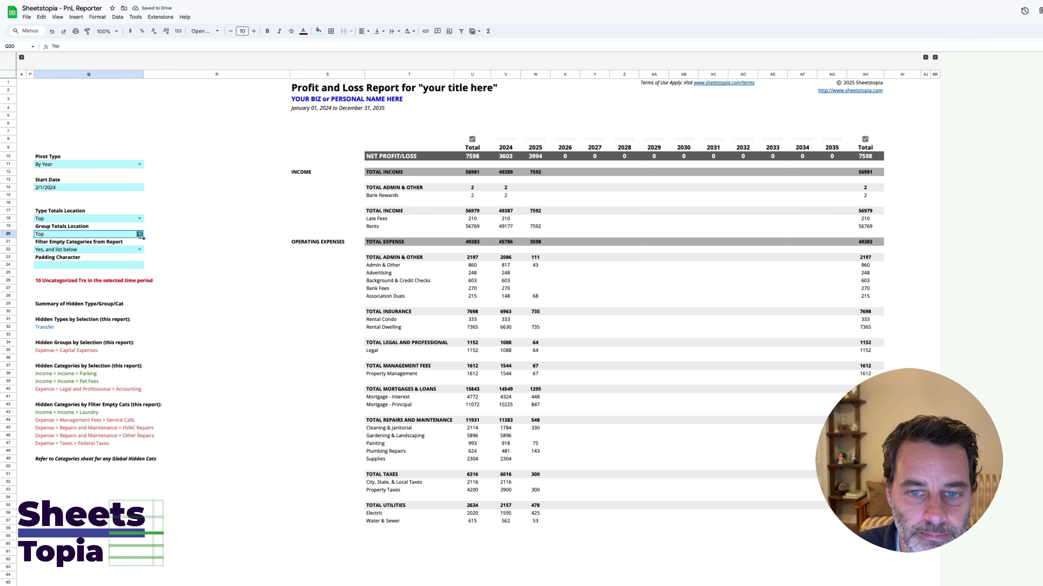
left_click(141, 234)
left_click(127, 265)
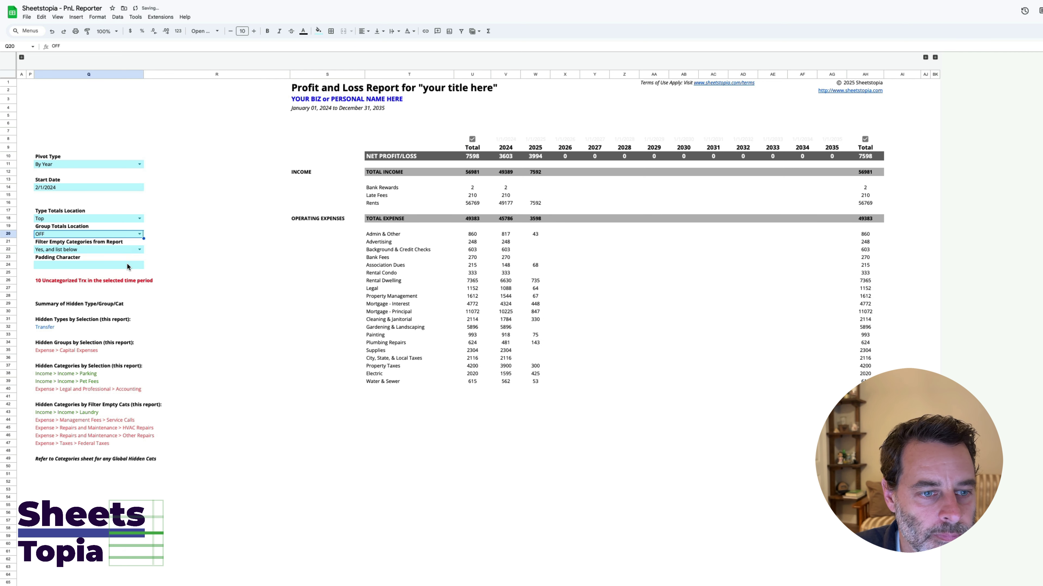
- Set the group totals location to Bottom and the filter for empty categories to No
left_click(139, 234)
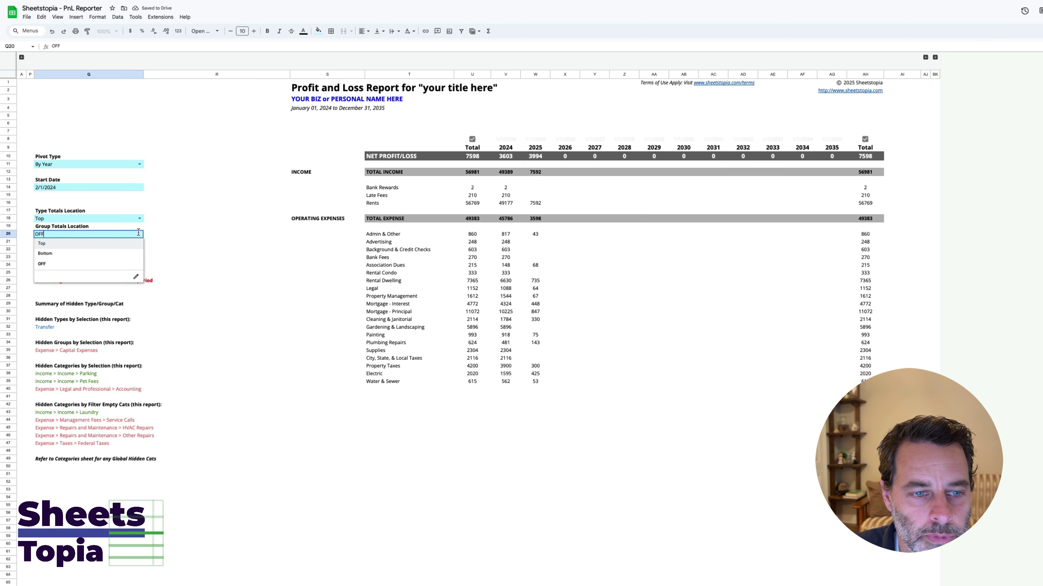
left_click(119, 254)
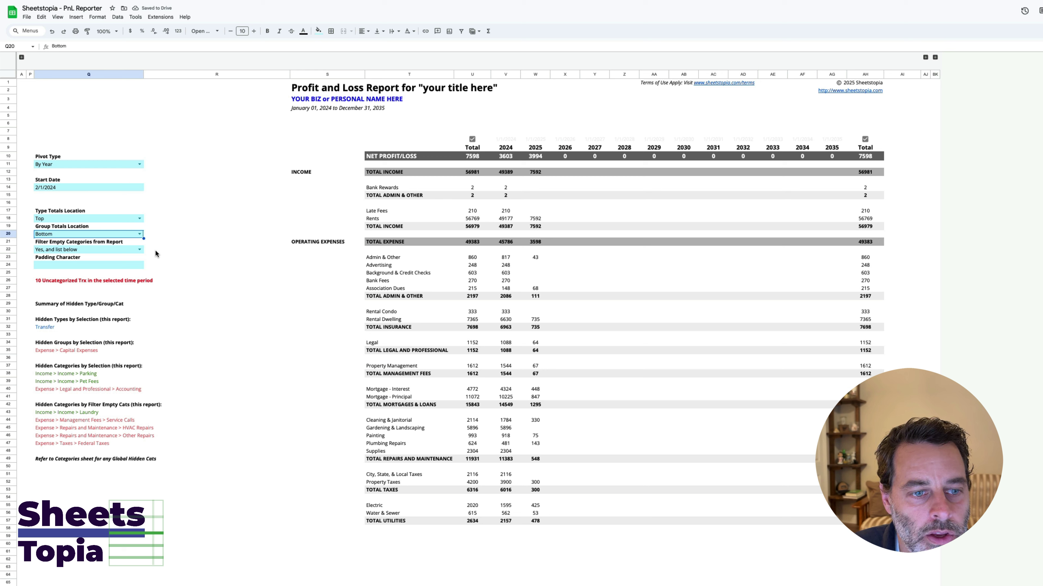
left_click(140, 249)
left_click(125, 280)
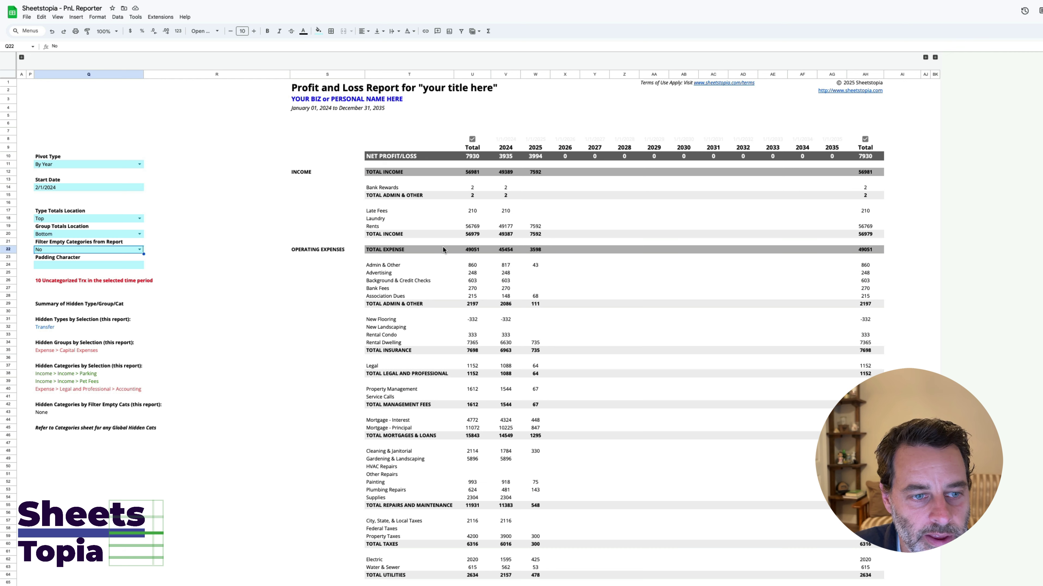
- Switch the empty categories filter to "Yes, and list below" and then to "Yes, and do not list below"
left_click(139, 250)
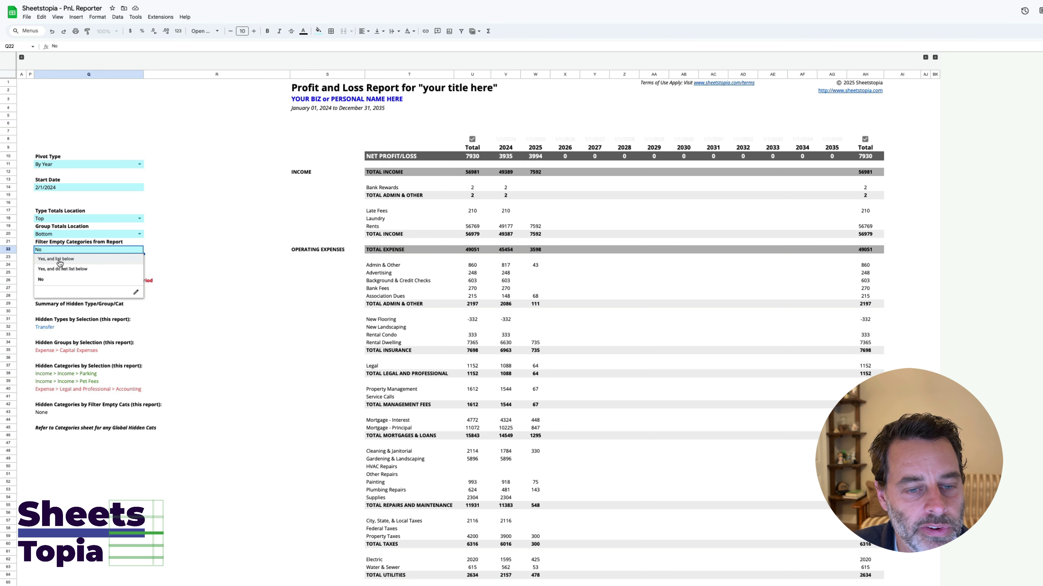
left_click(58, 259)
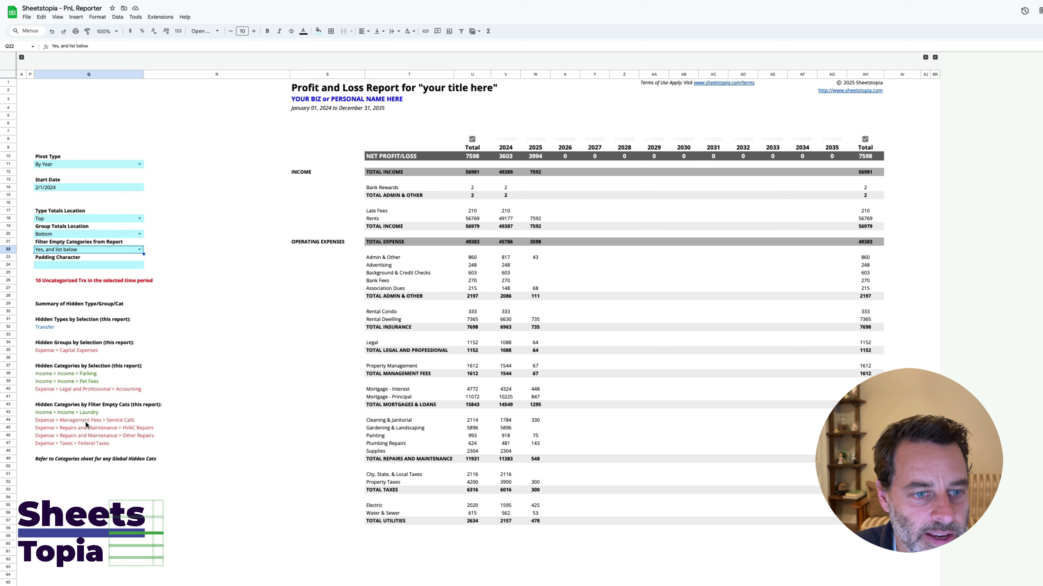
left_click(140, 251)
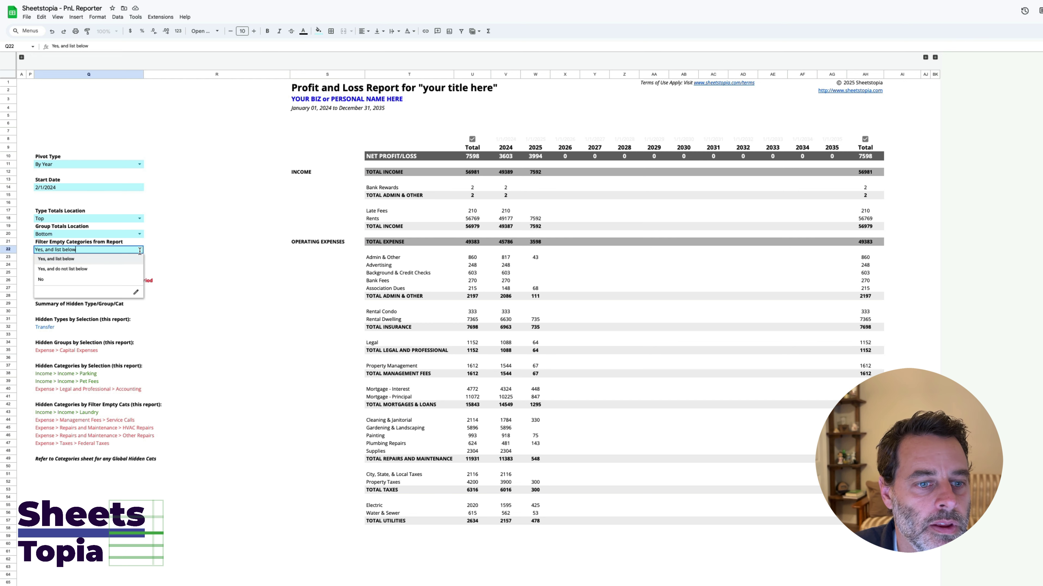
left_click(123, 270)
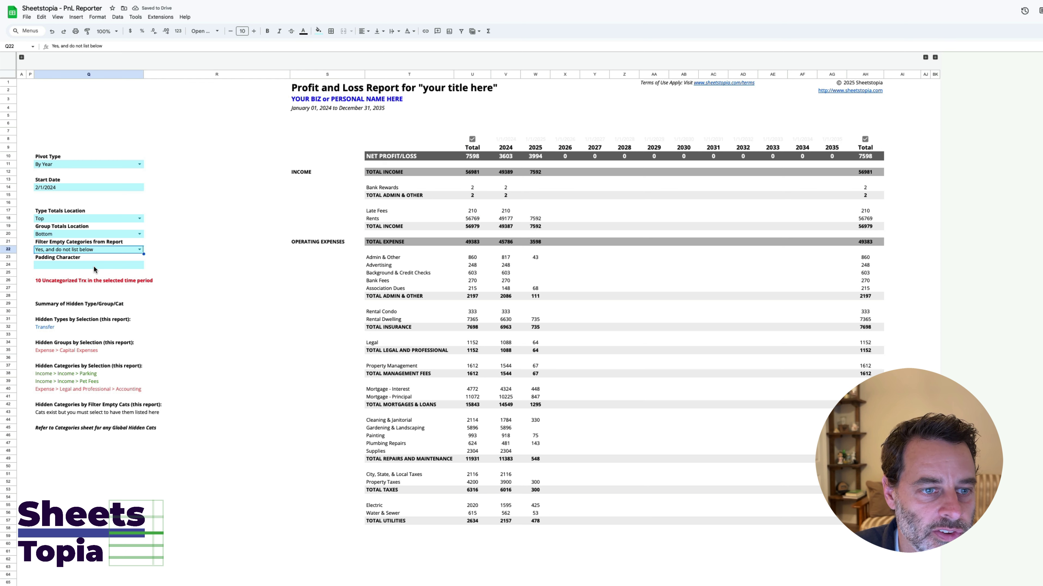
- Set the pivot type to By Aggregator and enter "-" as the padding character
left_click(140, 164)
left_click(117, 193)
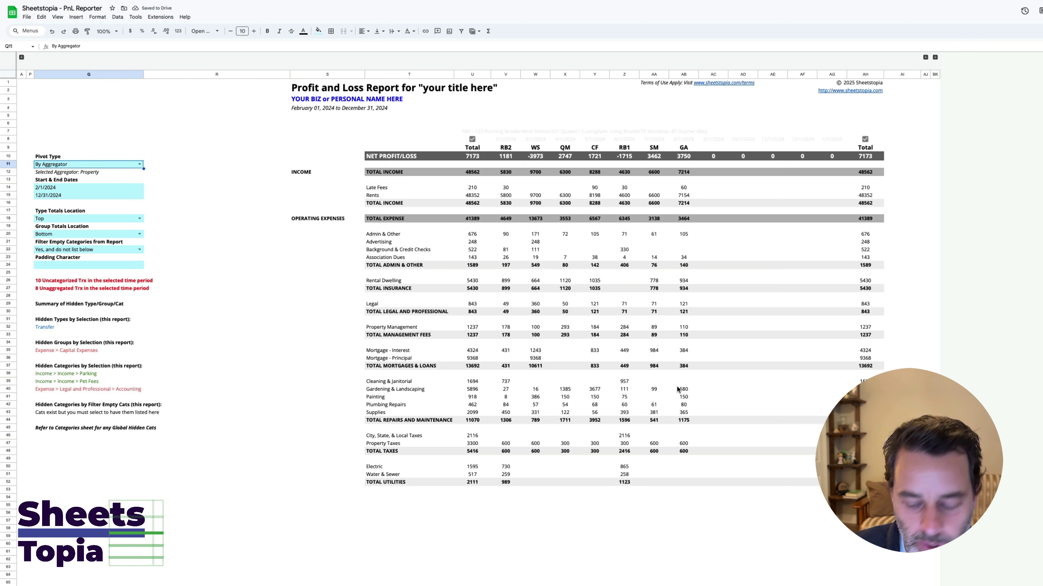
left_click(96, 267)
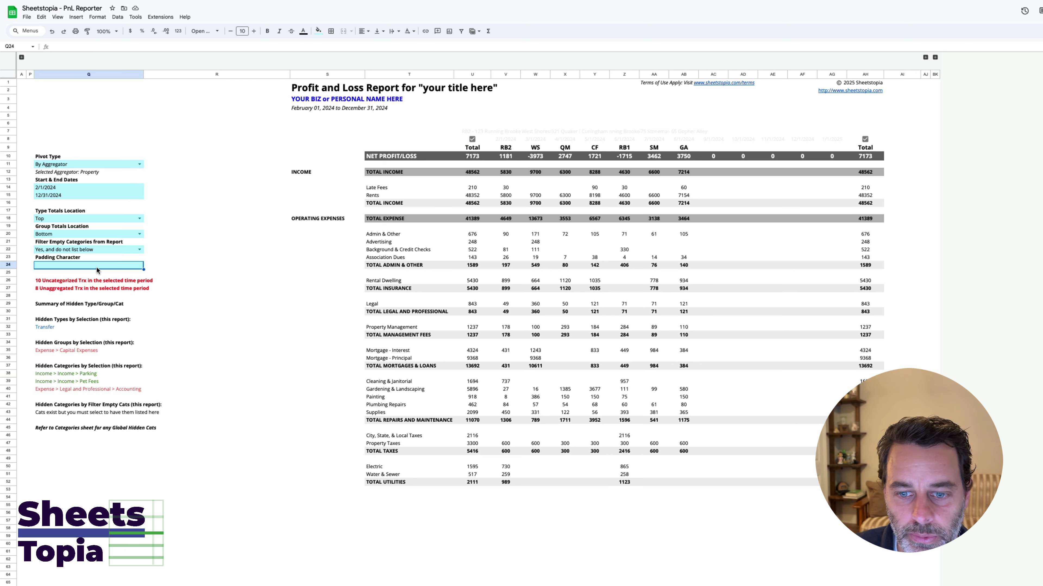
type("-")
key("Return")
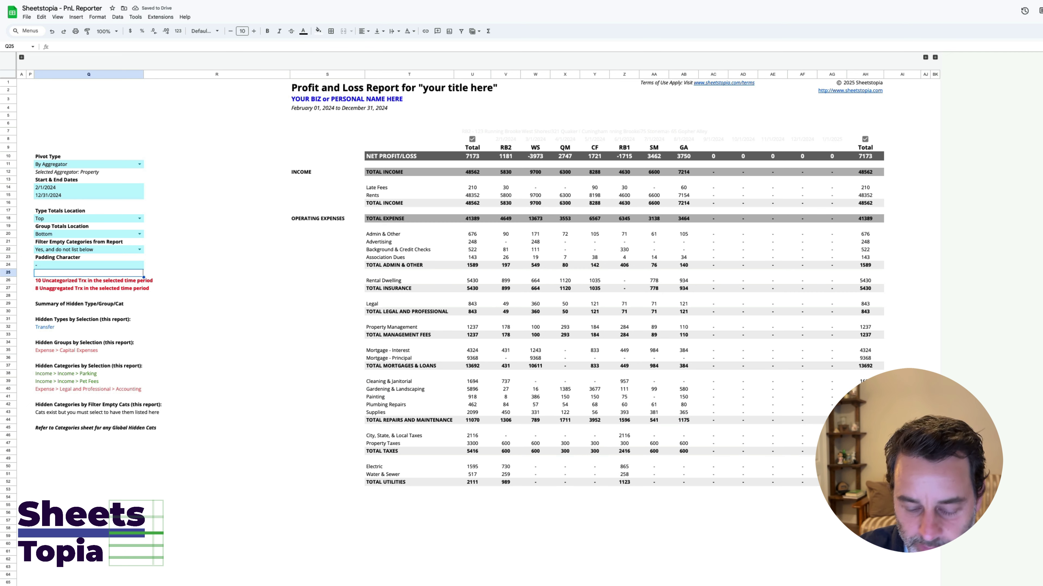
- Replace the padding character with 0, then clear it so empty values stay blank
left_click(68, 263)
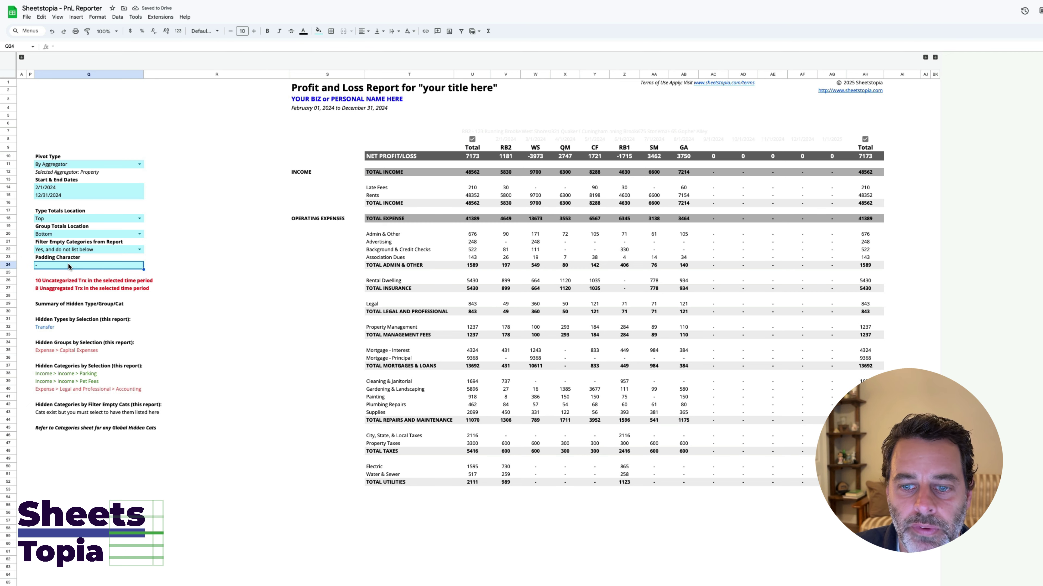
type("0")
key("Return")
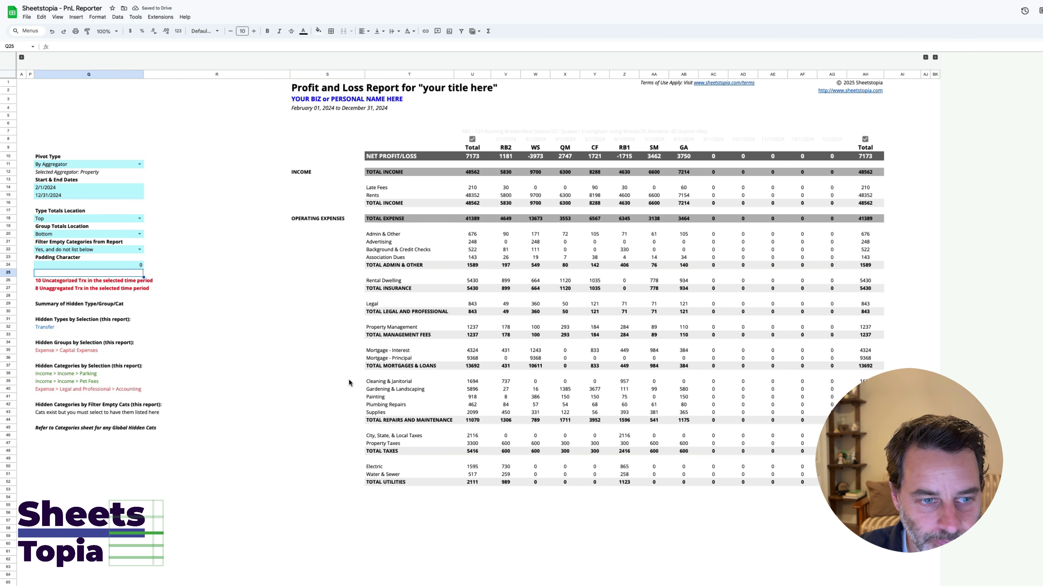
left_click(134, 266)
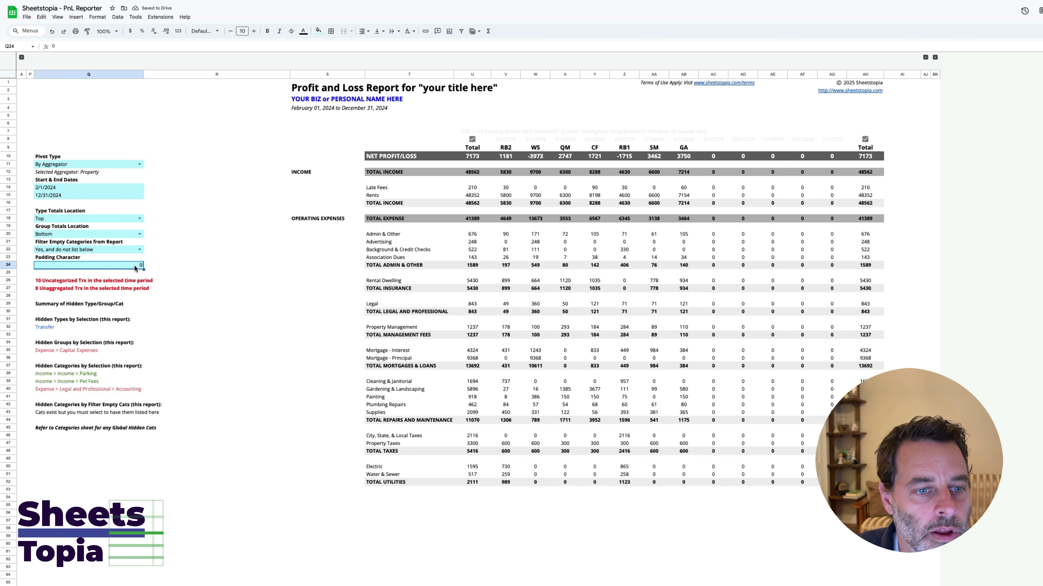
key("Delete")
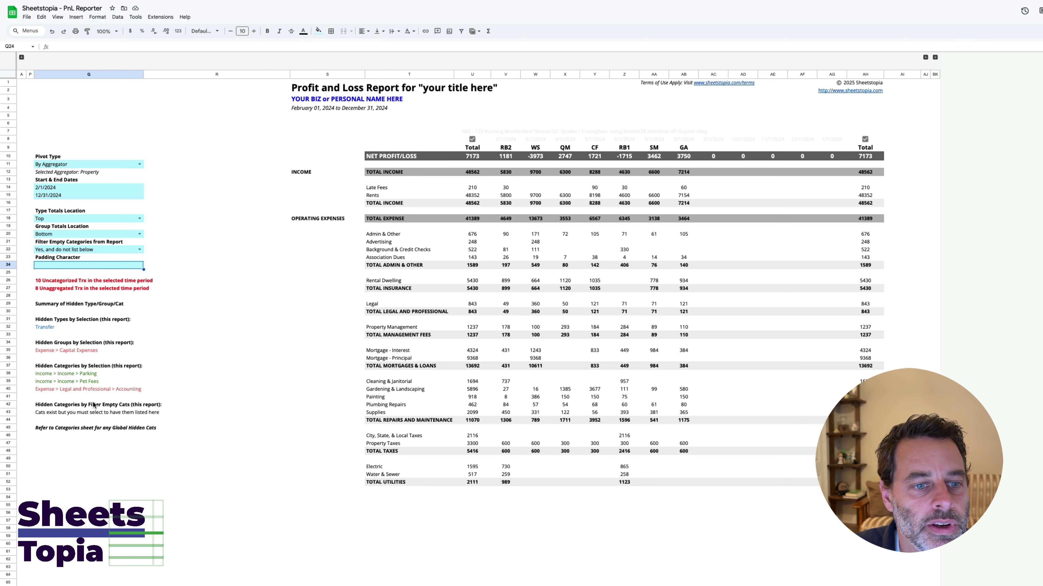
- Check the uncategorized and unaggregated transaction notices while switching the pivot type to By Year and back to By Aggregator
left_click(47, 282)
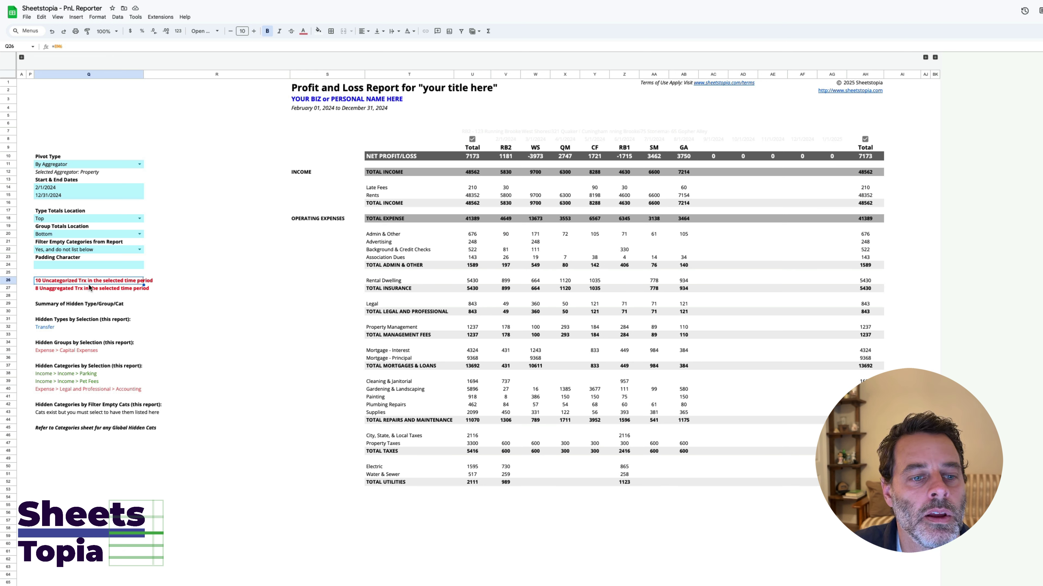
left_click(46, 289)
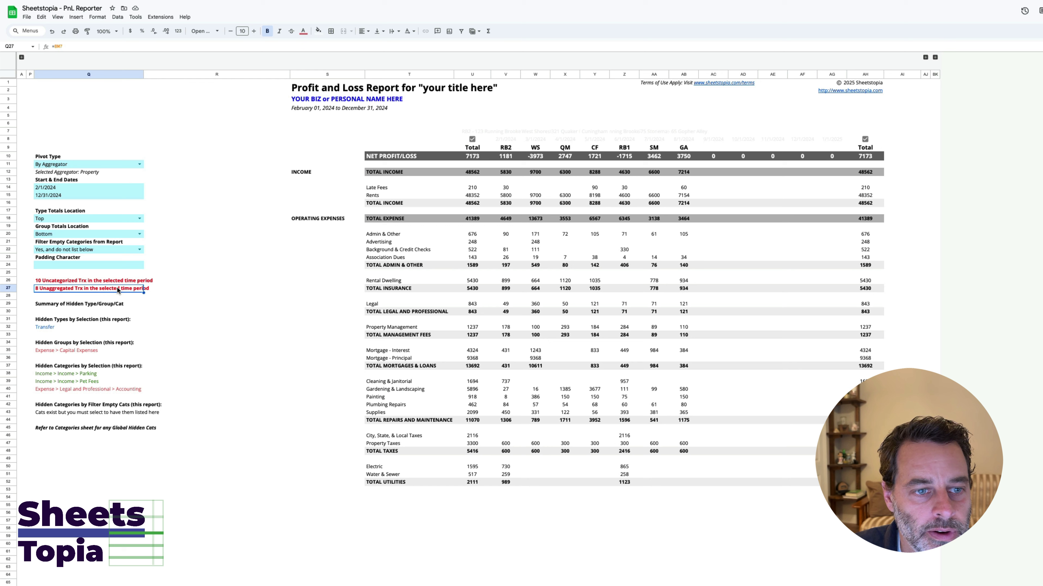
left_click(139, 164)
left_click(124, 183)
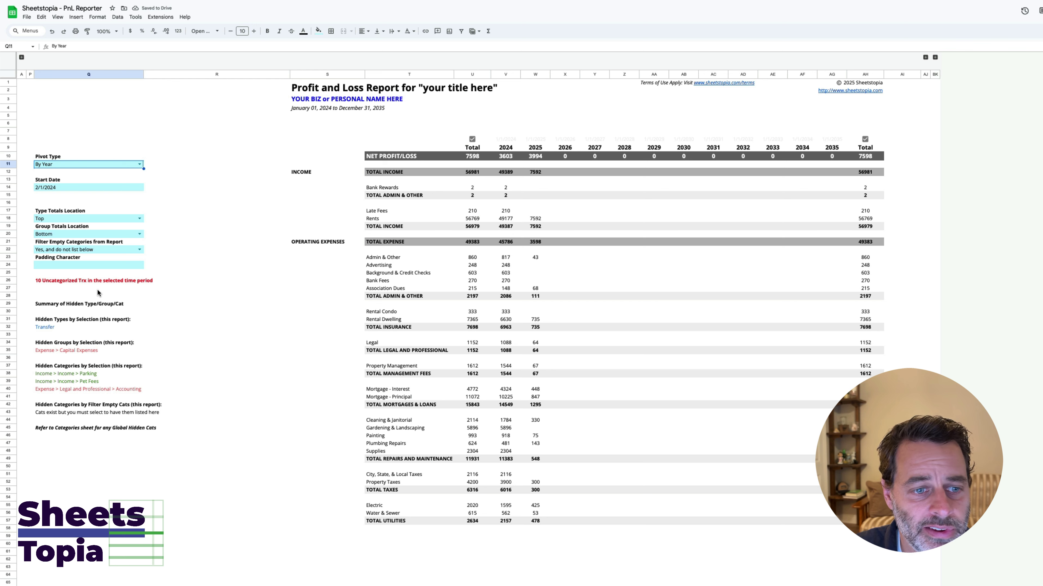
left_click(139, 164)
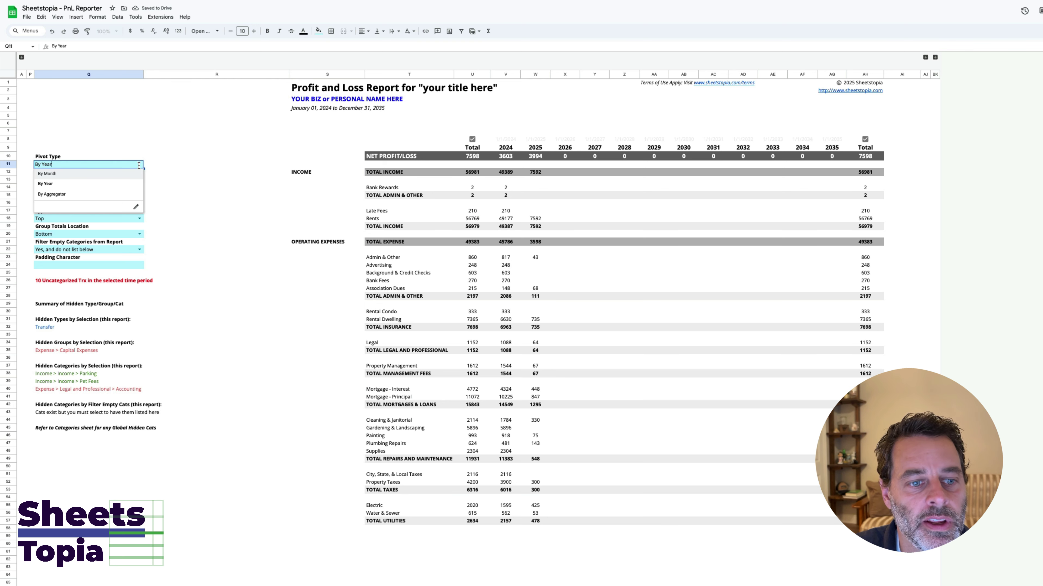
left_click(119, 192)
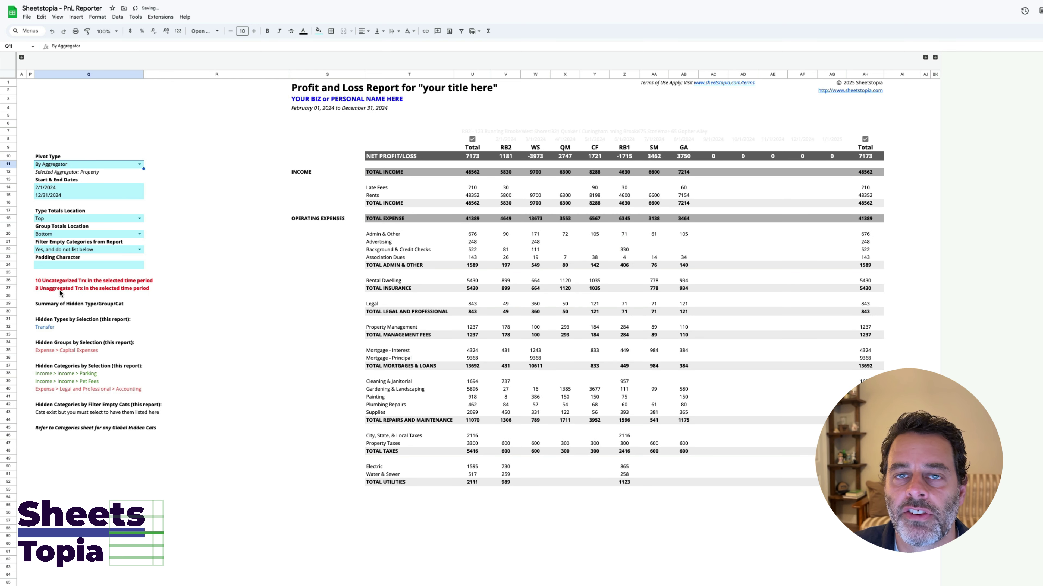
left_click(59, 290)
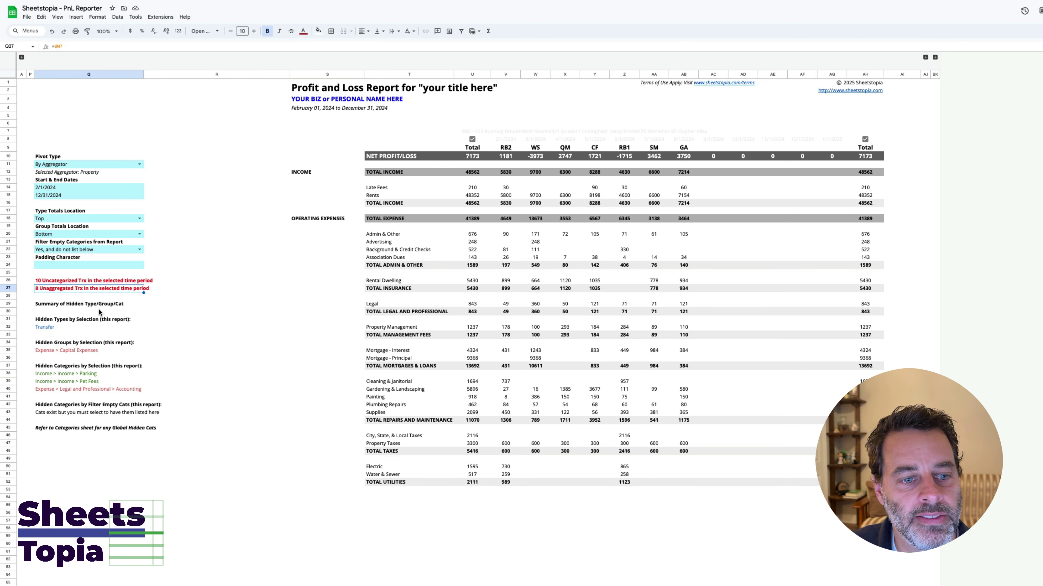
- Expand the report settings columns and include Transfer in the transaction types to display
left_click(22, 57)
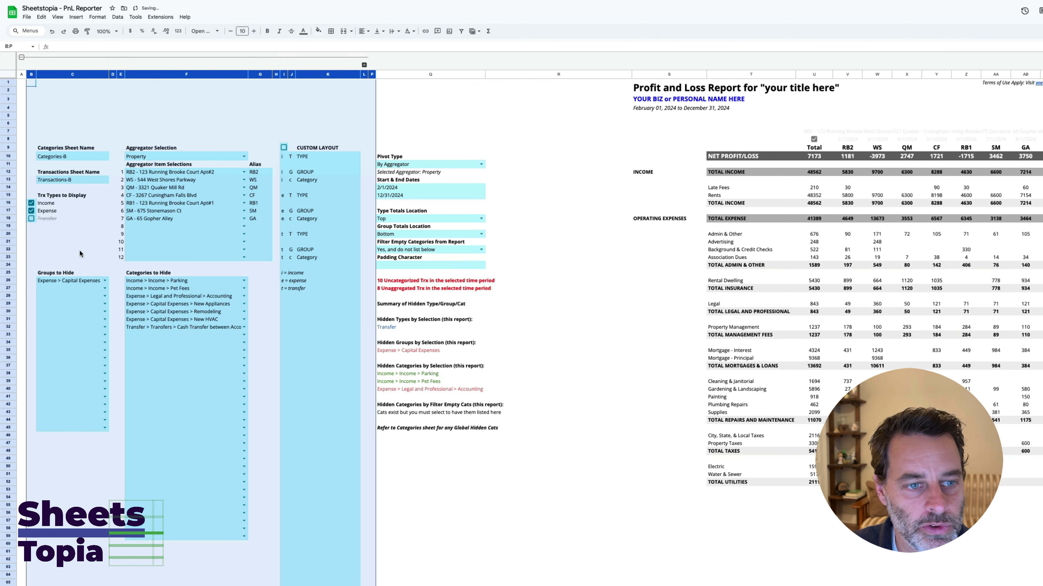
left_click(390, 329)
left_click(31, 219)
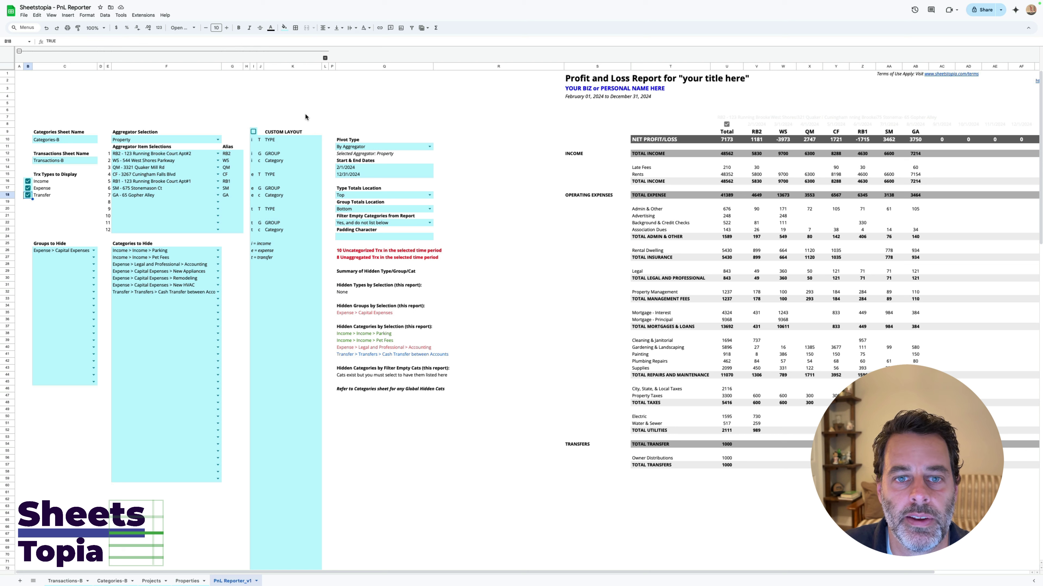
- Expand the generated layout columns, copy M10:O56 into the Custom Layout area starting at I10, and enable the custom layout
left_click(325, 59)
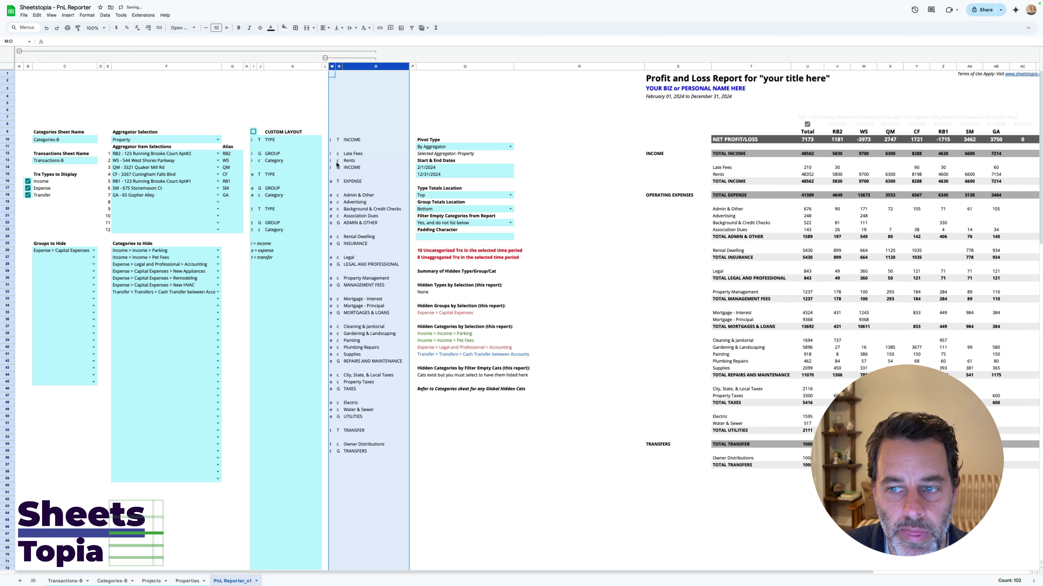
left_click(330, 140)
left_click_drag(344, 147, 364, 458)
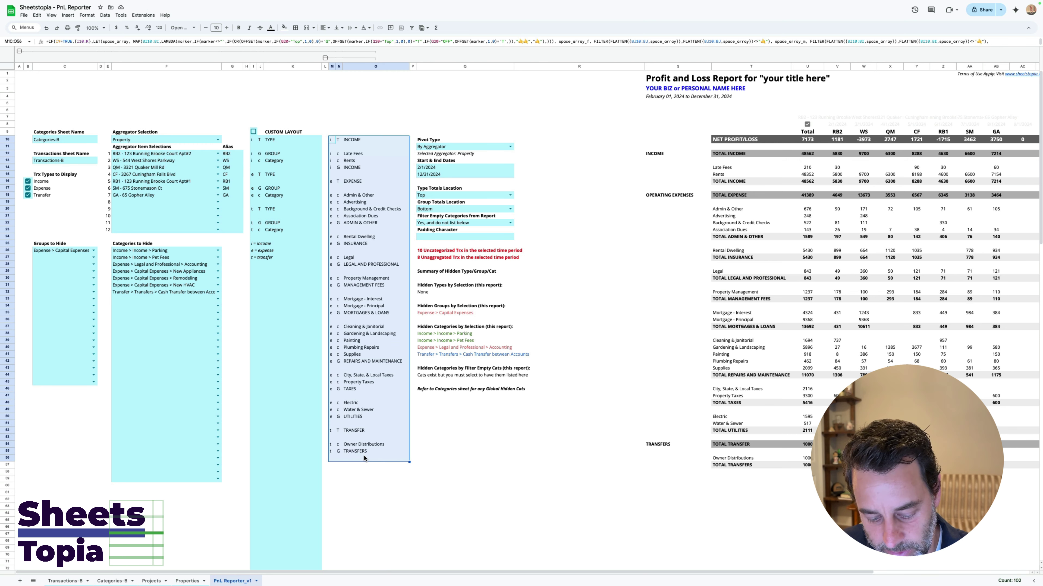
key("ctrl+c")
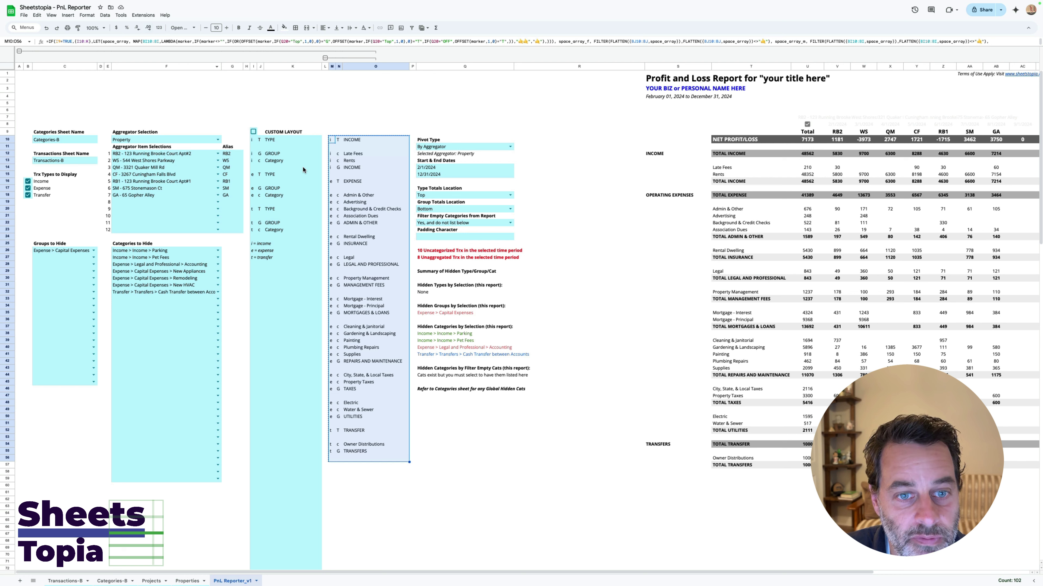
left_click(252, 140)
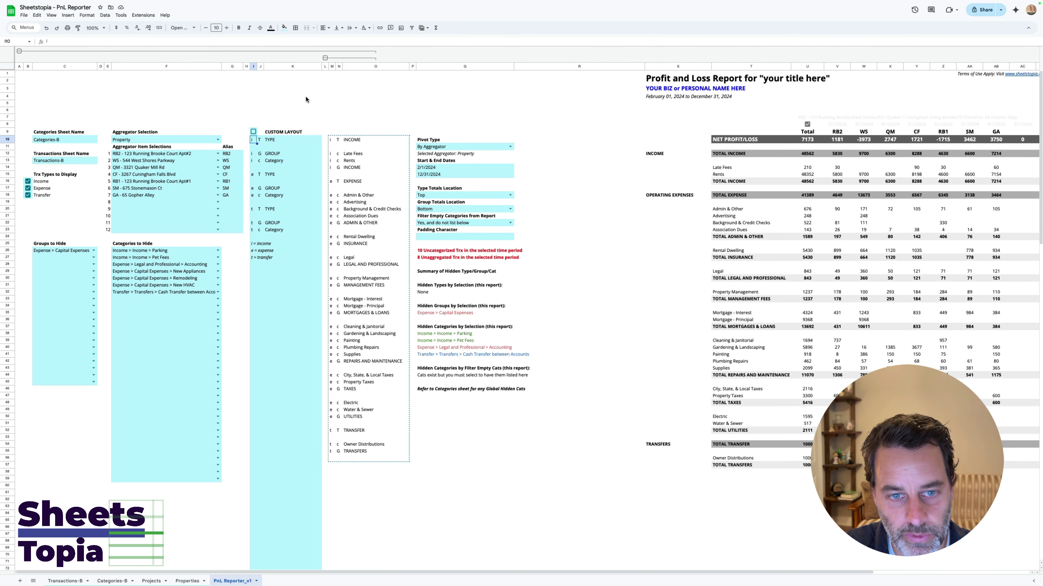
key("ctrl+v")
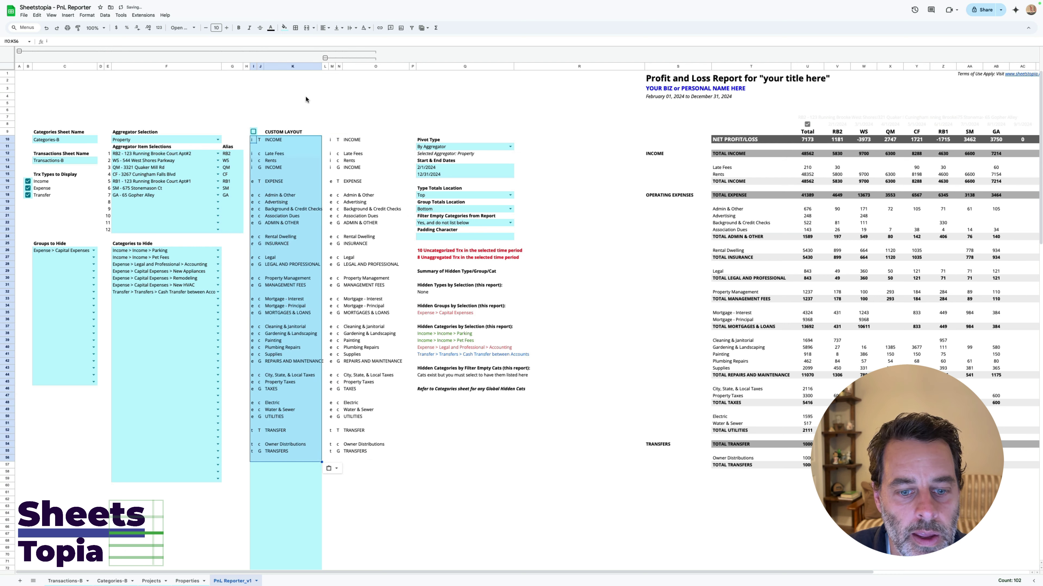
left_click(332, 139)
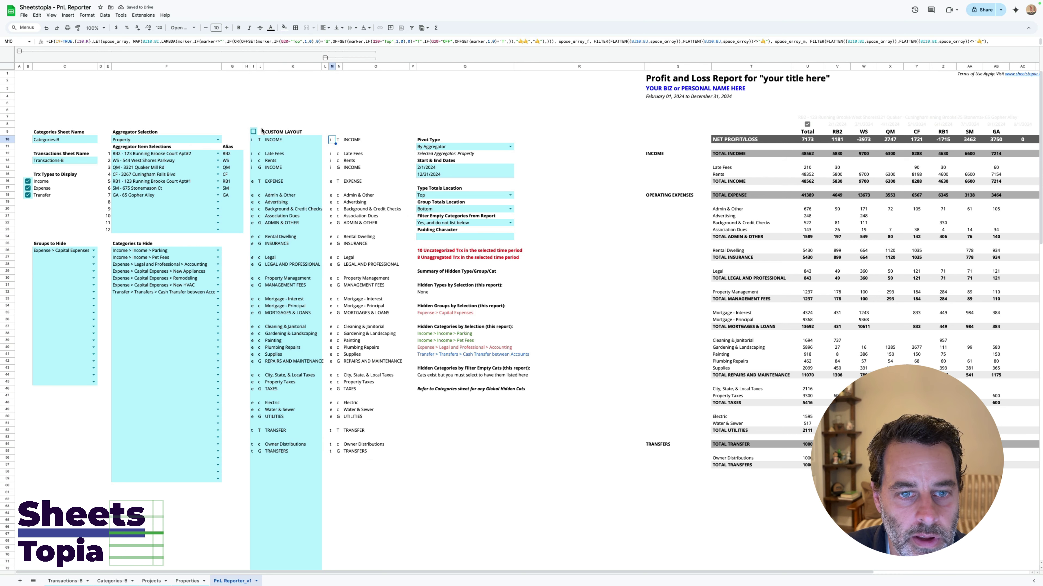
left_click(253, 131)
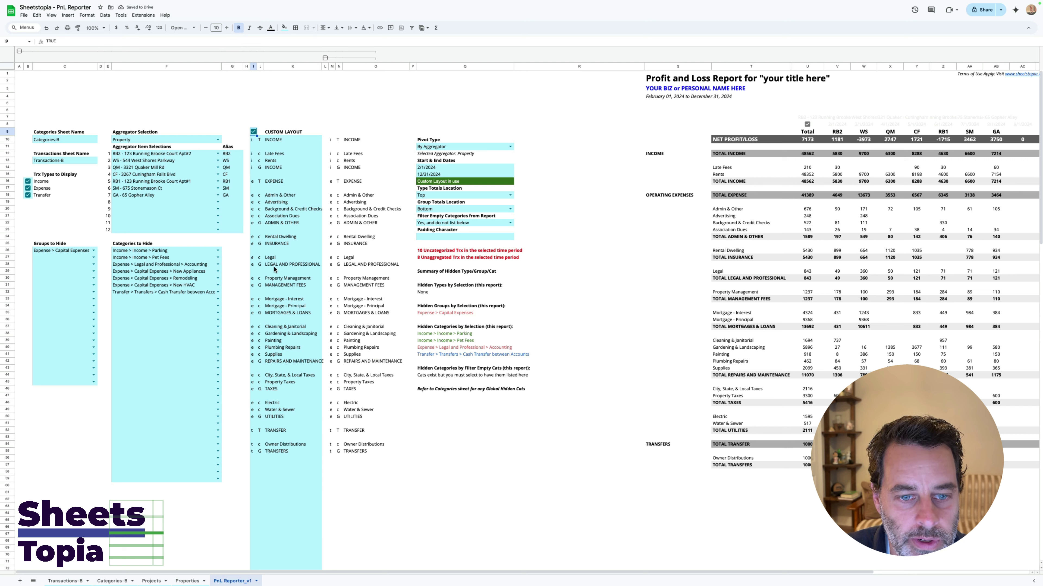
- Move the custom layout rows from LEGAL AND PROFESSIONAL through TRANSFERS down one row, leaving row 28 blank under Legal
left_click(254, 266)
left_click_drag(254, 266, 299, 453)
key("ctrl+c")
left_click(254, 273)
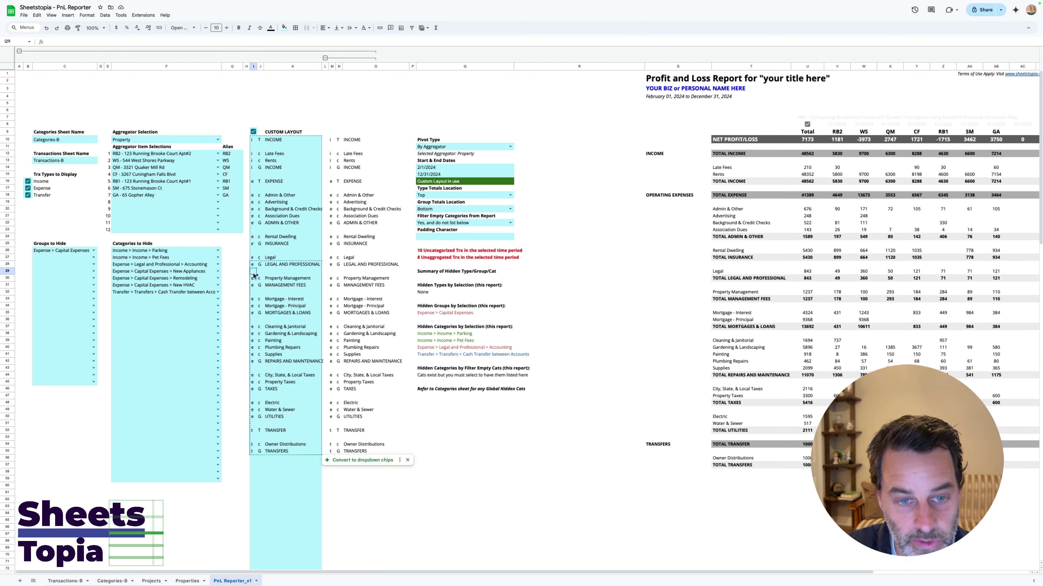
key("ctrl+v")
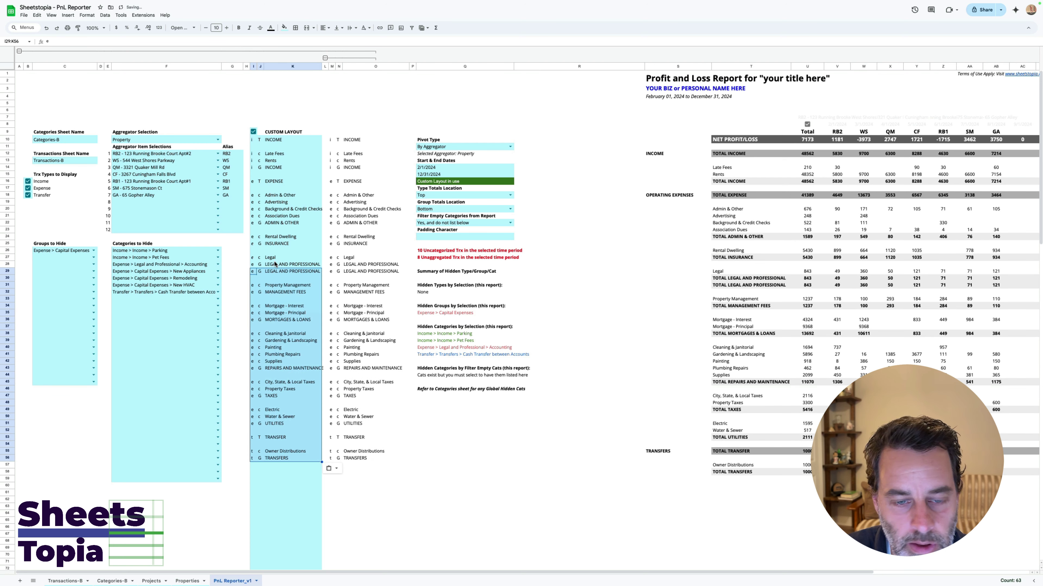
left_click_drag(253, 265, 290, 266)
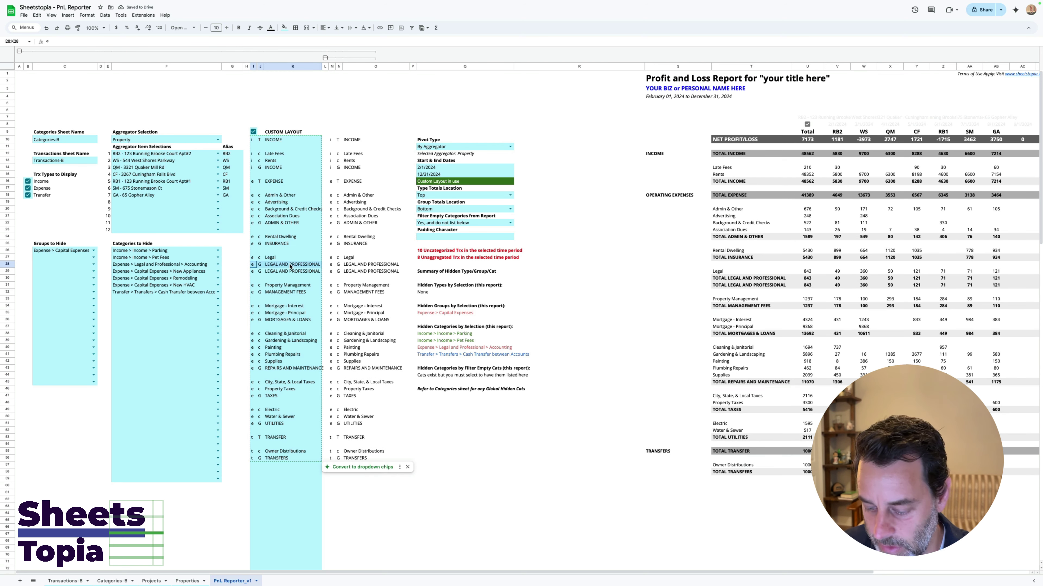
key("Delete")
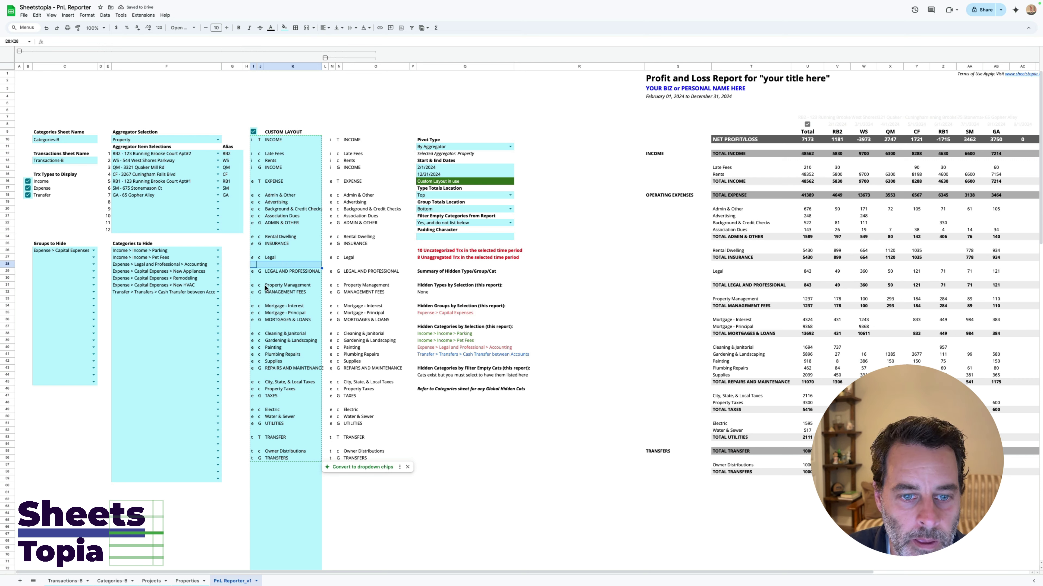
left_click(254, 265)
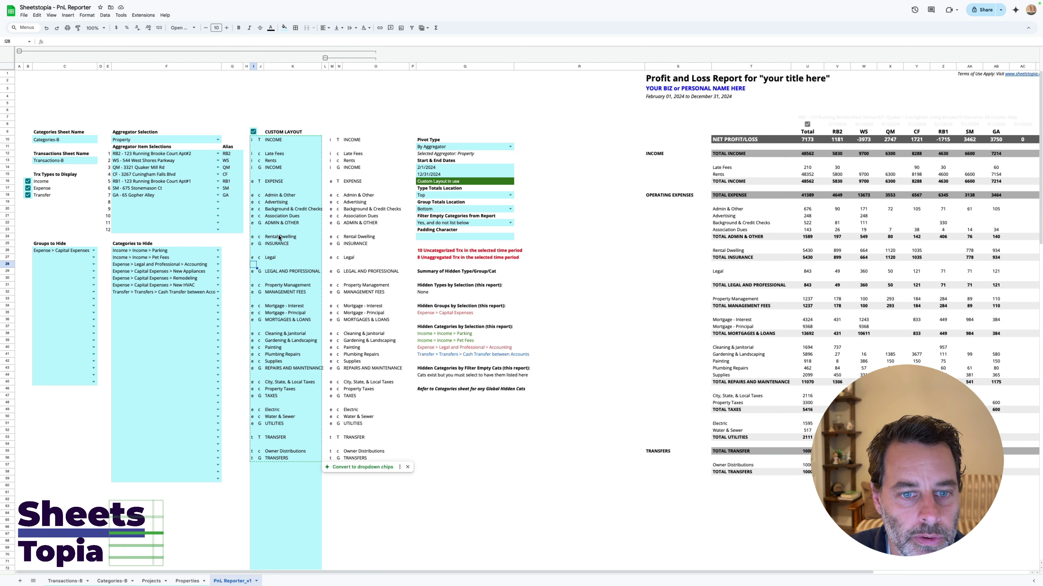
- Move Association Dues above Admin & Other in the custom layout, shifting the surrounding rows so no blank row remains above the ADMIN & OTHER group total
left_click_drag(252, 216, 309, 462)
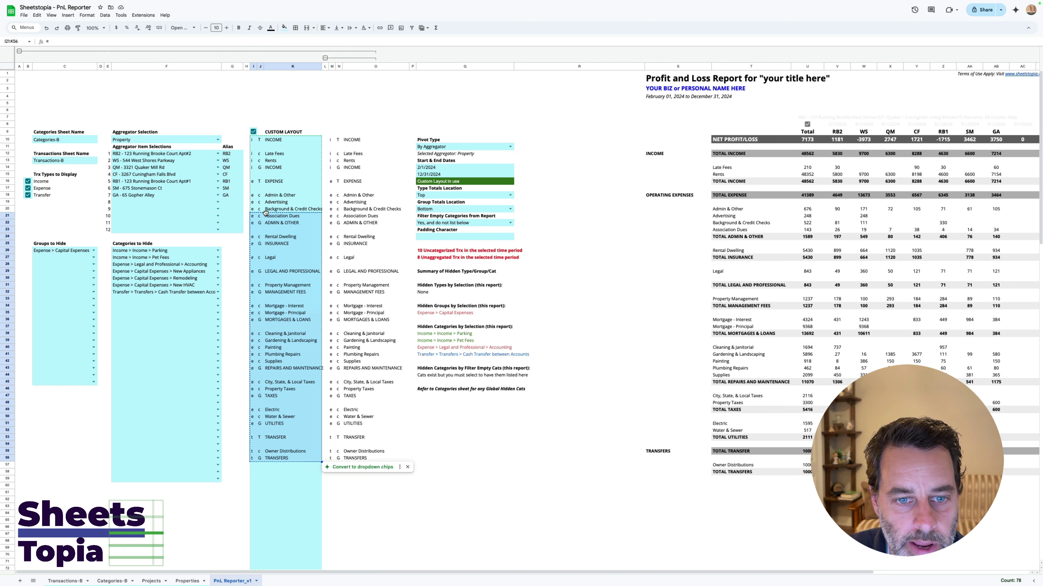
left_click_drag(266, 221, 266, 223)
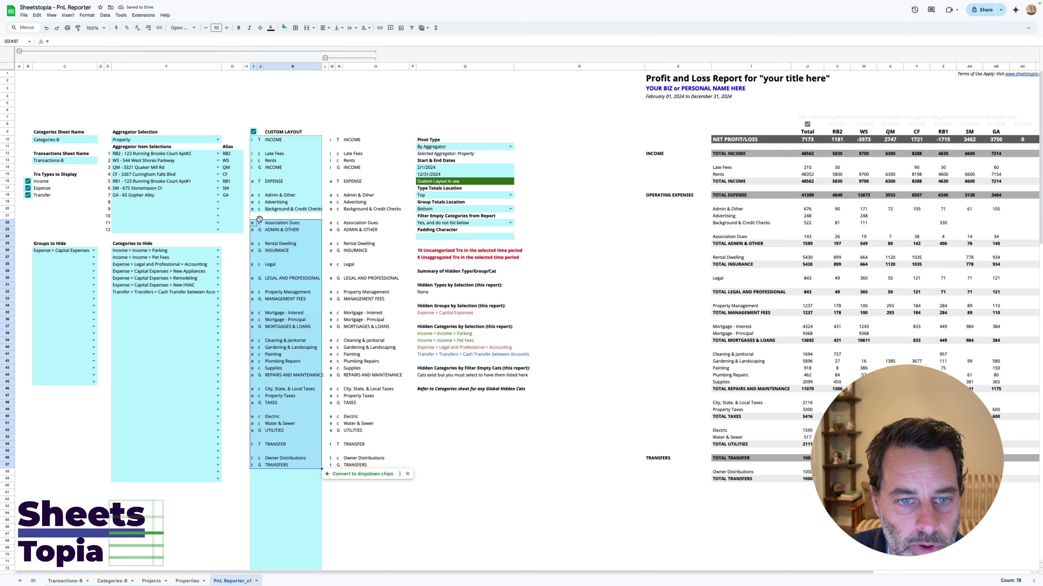
left_click_drag(253, 196, 305, 464)
left_click(254, 224)
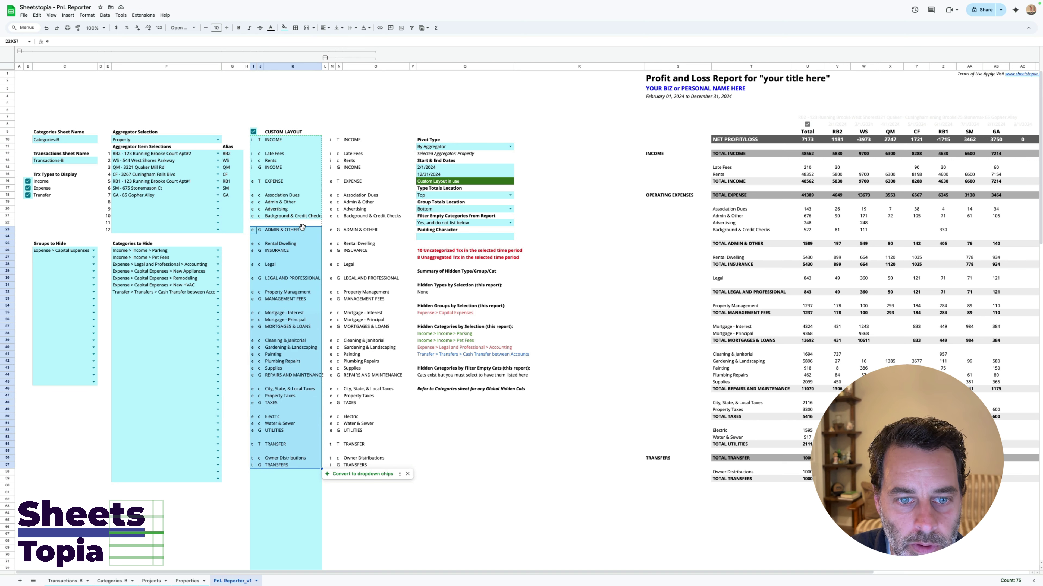
left_click_drag(302, 230, 302, 224)
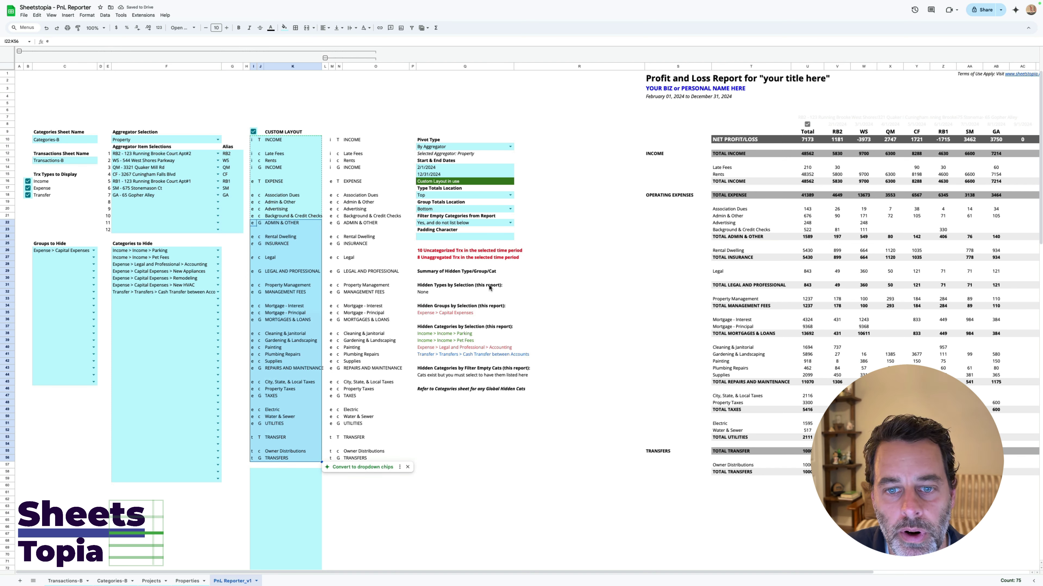
- Select the custom layout status cell Q16 and collapse the generated layout columns and the report settings columns
left_click(443, 183)
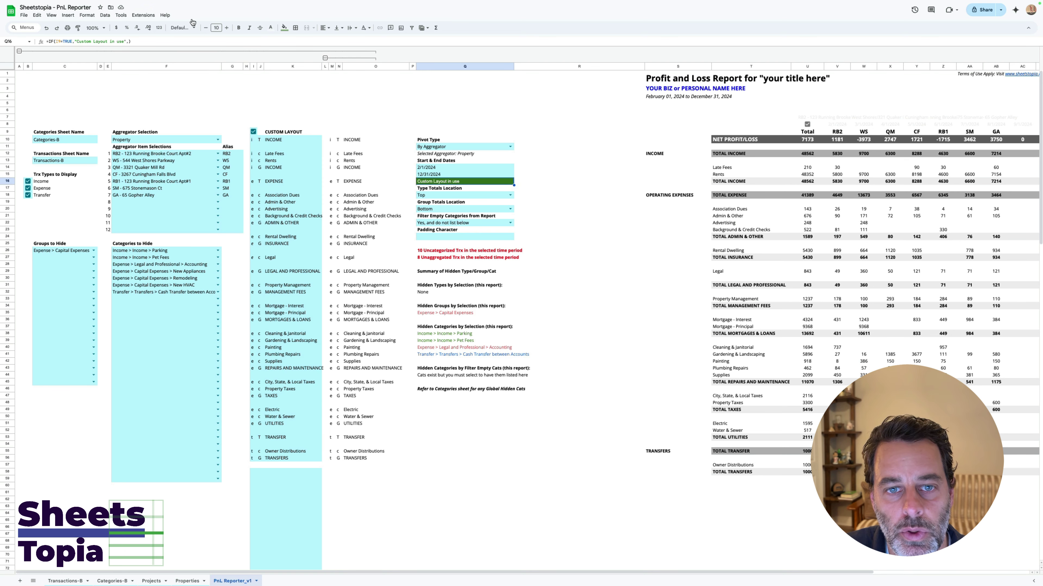
left_click(325, 58)
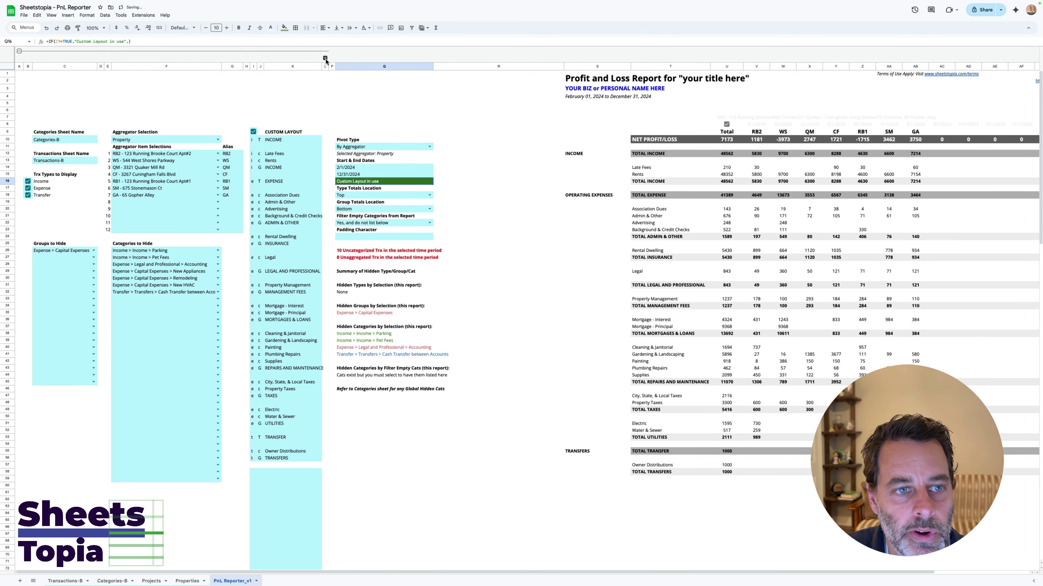
left_click(19, 51)
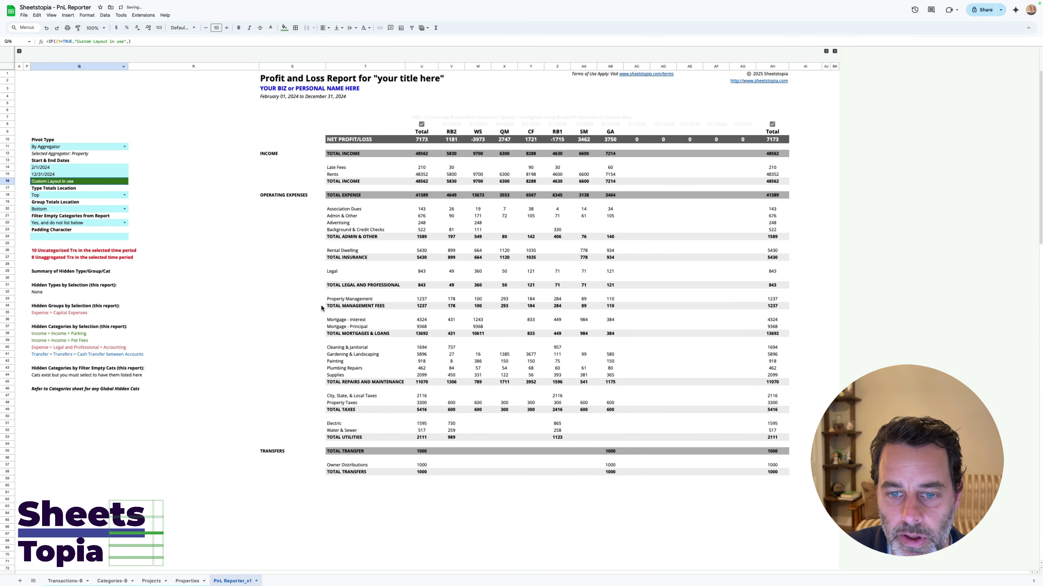